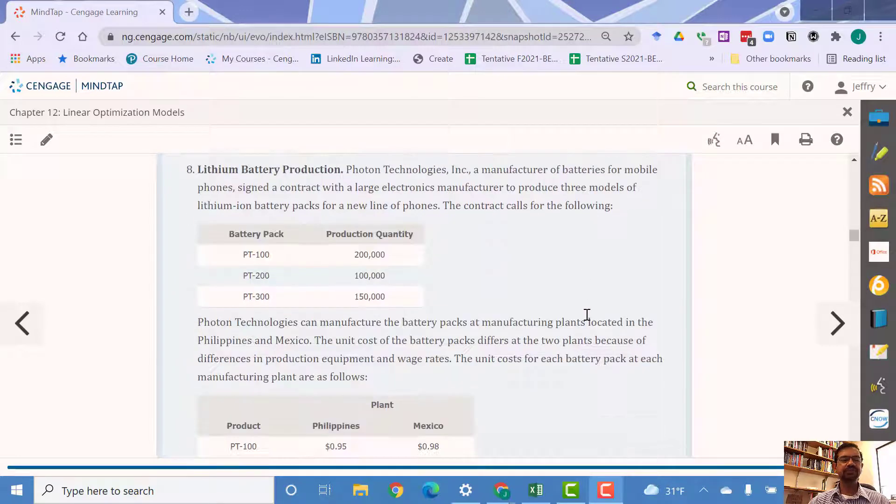
Step: Read the Lithium Battery Production problem, including its demand table, plant unit costs, capacities and shipping costs
{"action": "scroll", "coordinate": [587, 320], "scroll_direction": "up", "scroll_amount": 4}
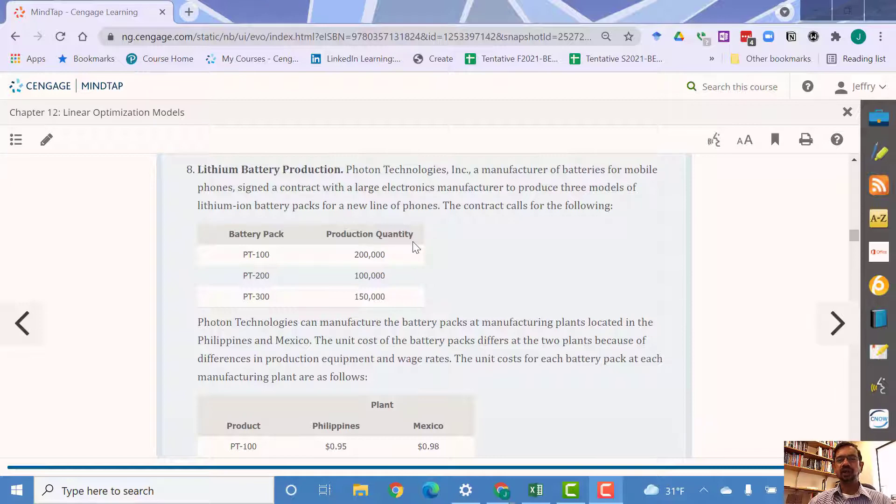
{"action": "scroll", "coordinate": [415, 247], "scroll_direction": "down", "scroll_amount": 1}
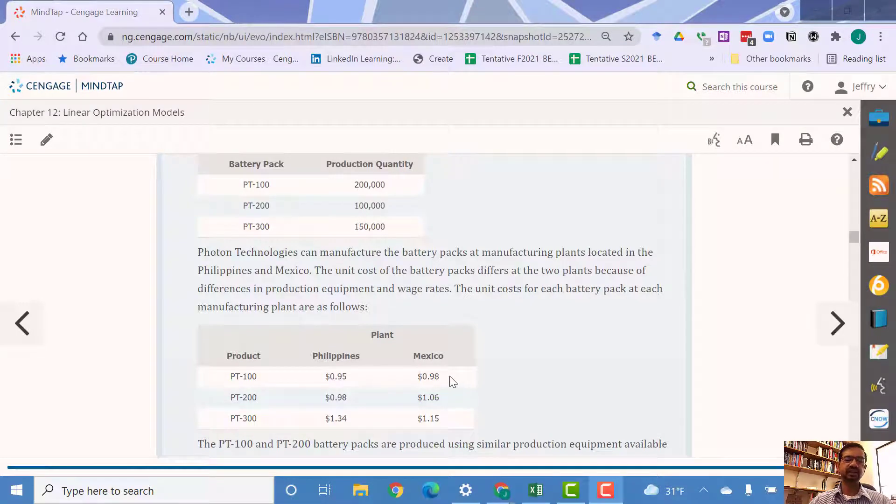
{"action": "scroll", "coordinate": [454, 378], "scroll_direction": "down", "scroll_amount": 2}
{"action": "scroll", "coordinate": [454, 379], "scroll_direction": "up", "scroll_amount": 2}
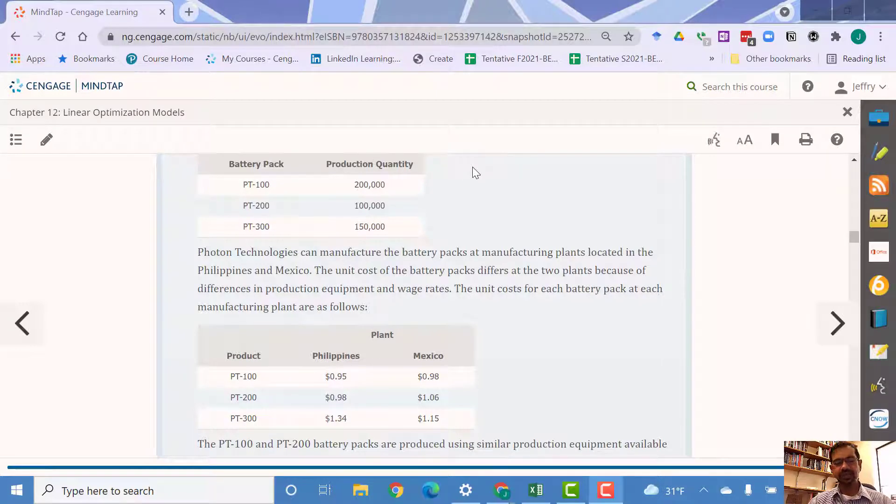
{"action": "scroll", "coordinate": [475, 172], "scroll_direction": "down", "scroll_amount": 1}
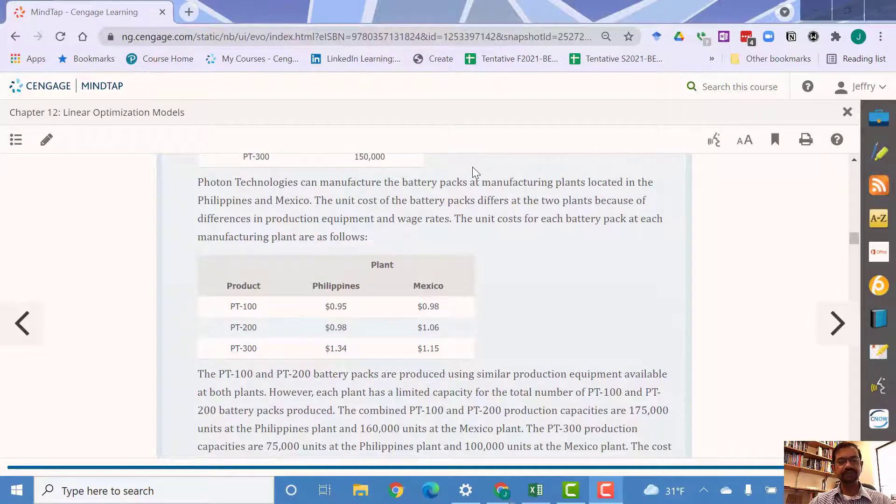
{"action": "scroll", "coordinate": [475, 172], "scroll_direction": "down", "scroll_amount": 1}
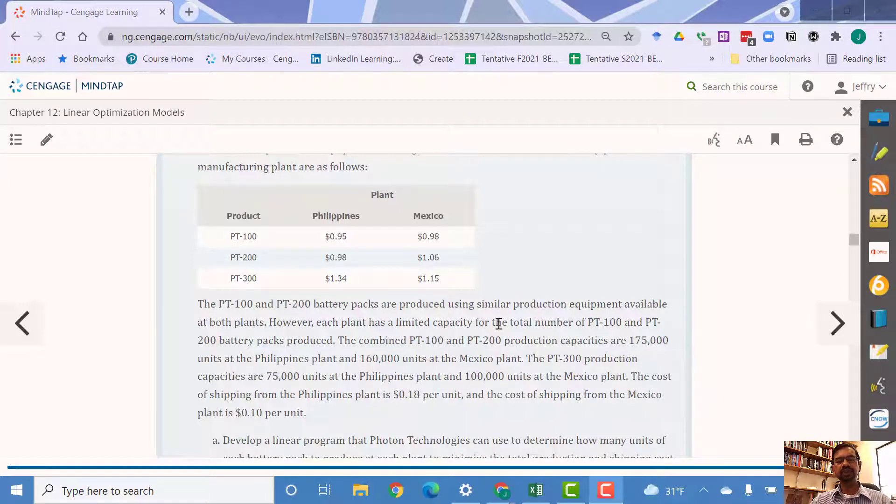
{"action": "scroll", "coordinate": [499, 323], "scroll_direction": "up", "scroll_amount": 3}
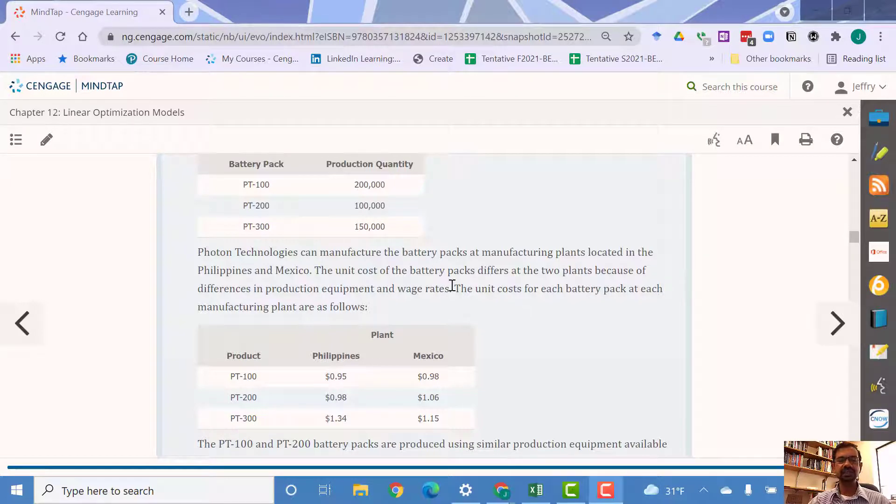
{"action": "scroll", "coordinate": [452, 285], "scroll_direction": "down", "scroll_amount": 2}
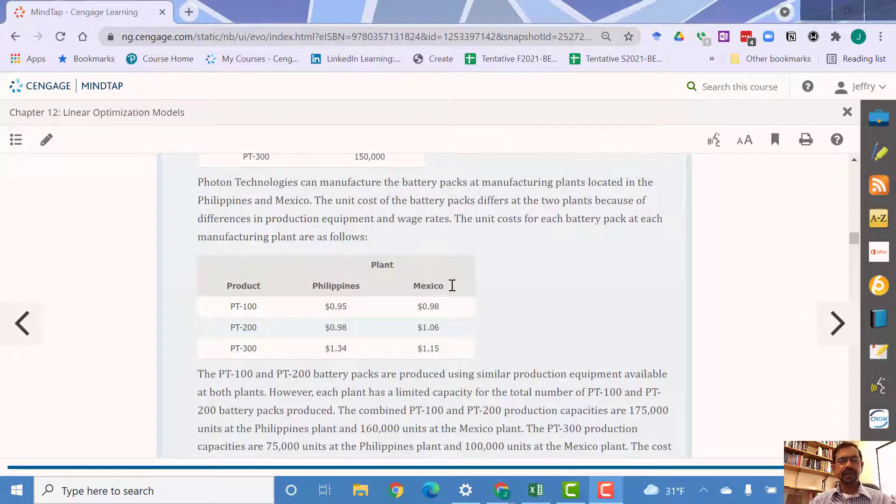
{"action": "scroll", "coordinate": [452, 285], "scroll_direction": "down", "scroll_amount": 3}
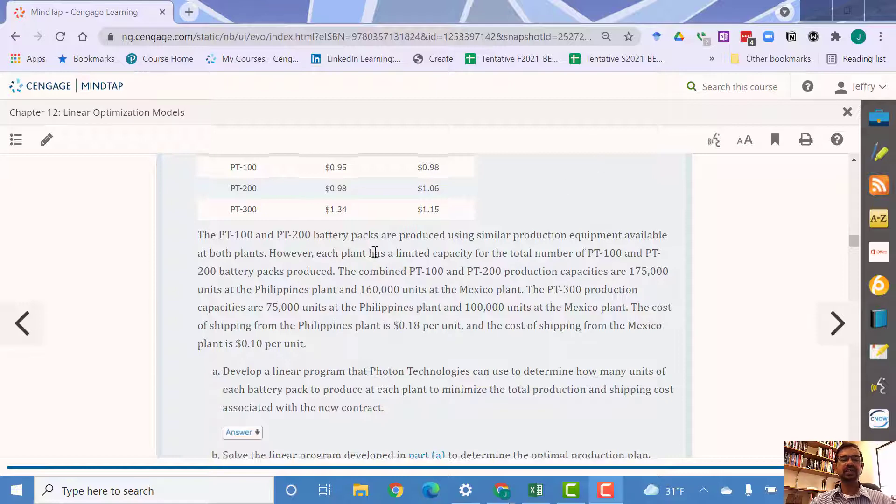
{"action": "scroll", "coordinate": [372, 252], "scroll_direction": "up", "scroll_amount": 2}
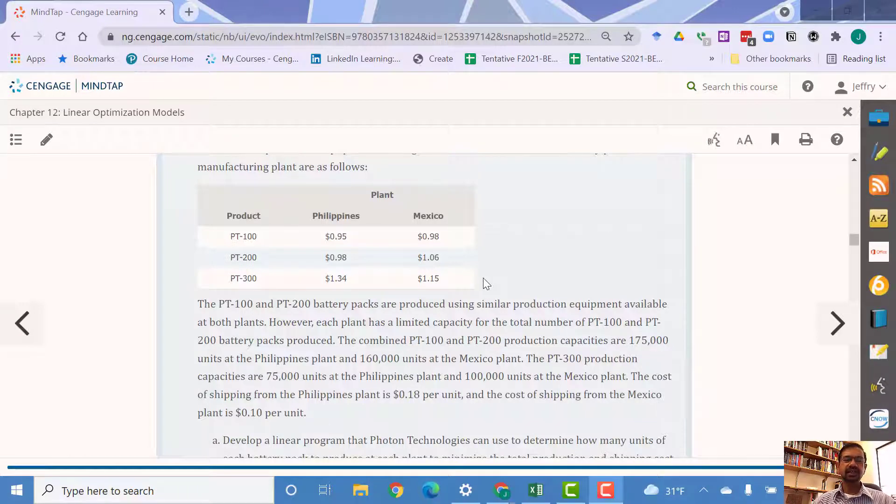
{"action": "scroll", "coordinate": [485, 283], "scroll_direction": "down", "scroll_amount": 2}
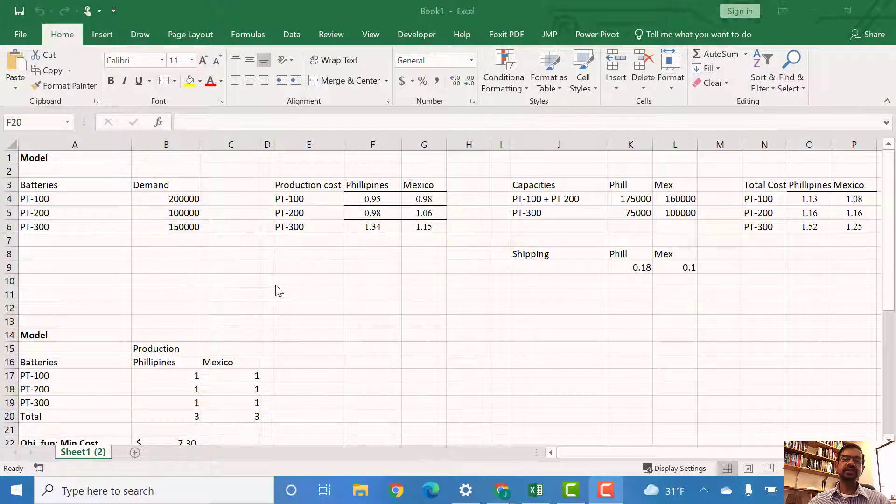
Step: Inspect the model's production quantity cells, column totals and the objective function's minimum-cost formula
{"action": "scroll", "coordinate": [278, 290], "scroll_direction": "down", "scroll_amount": 1}
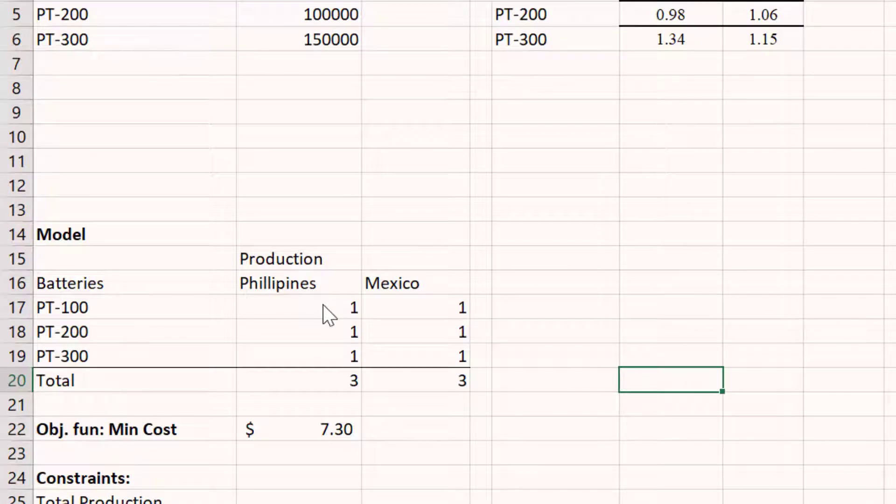
{"action": "left_click", "coordinate": [324, 305]}
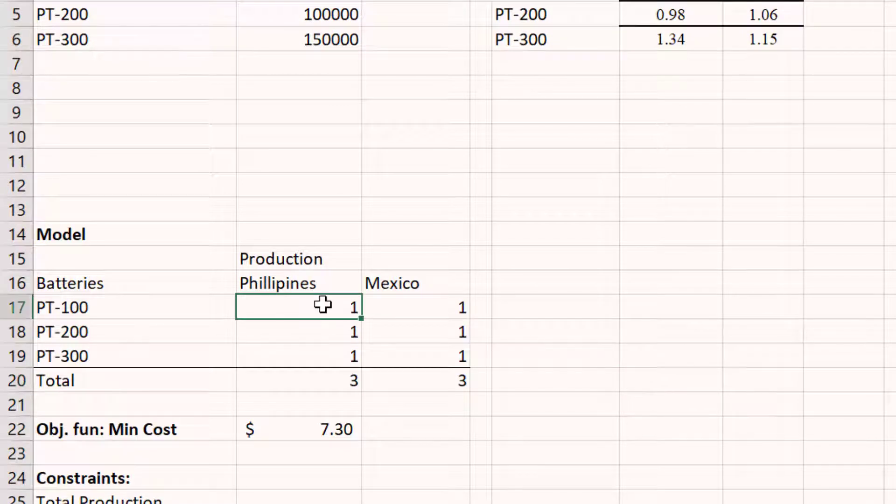
{"action": "left_click", "coordinate": [311, 381]}
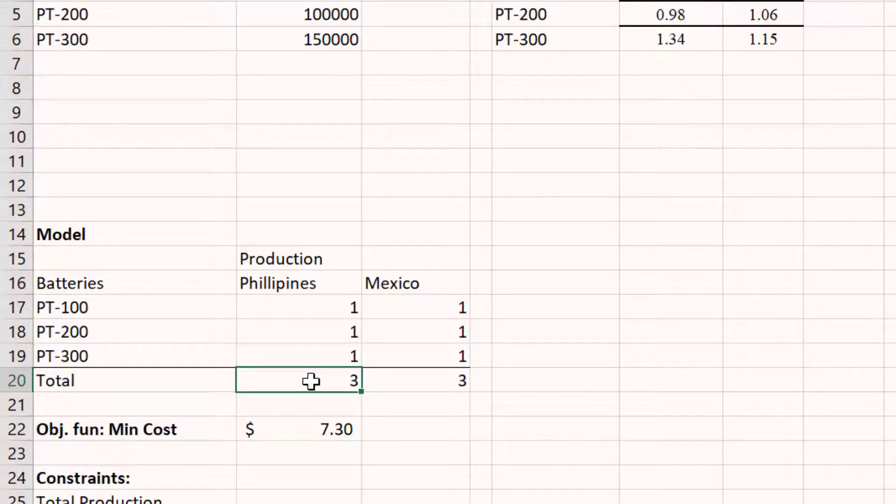
{"action": "left_click", "coordinate": [442, 379]}
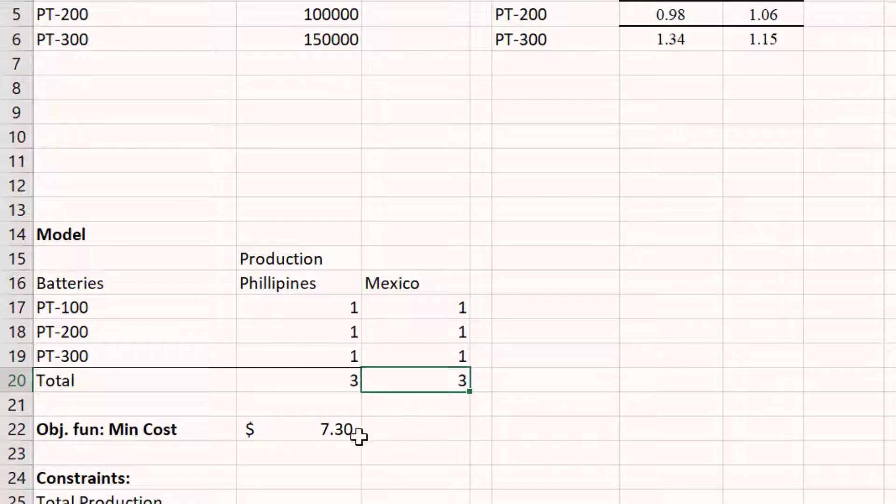
{"action": "left_click", "coordinate": [330, 428]}
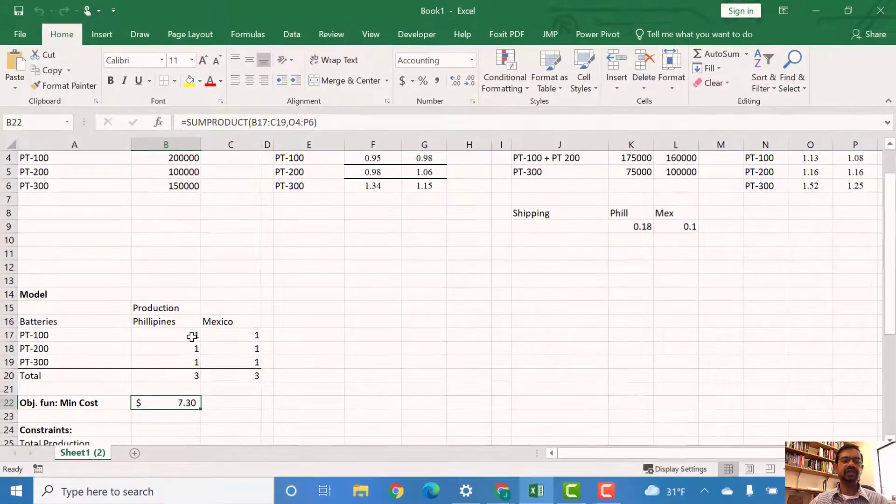
{"action": "left_click", "coordinate": [192, 334]}
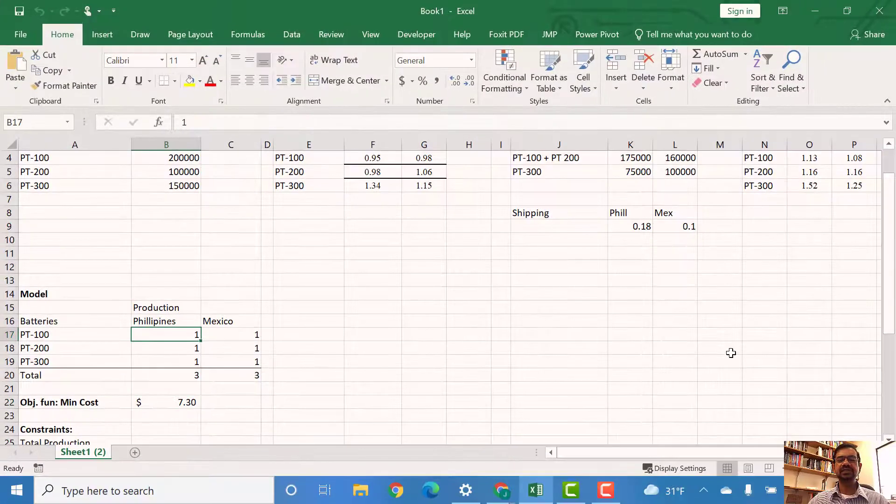
{"action": "scroll", "coordinate": [730, 354], "scroll_direction": "up", "scroll_amount": 1}
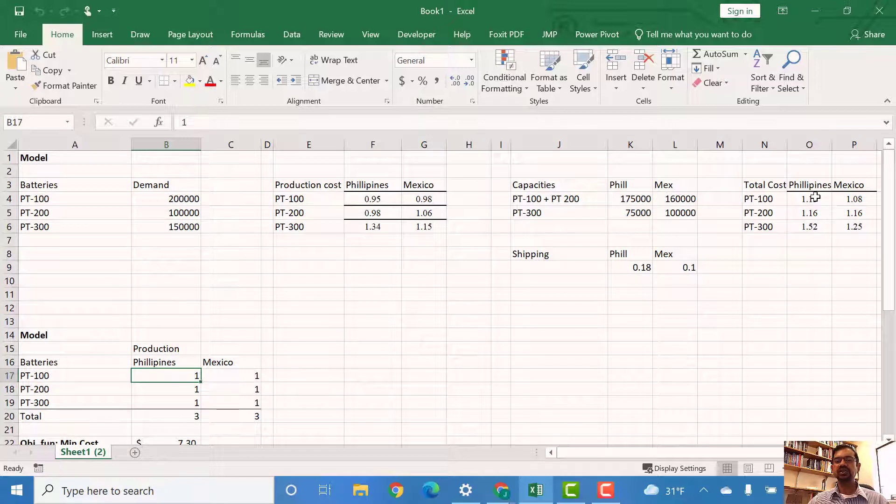
{"action": "left_click", "coordinate": [243, 375]}
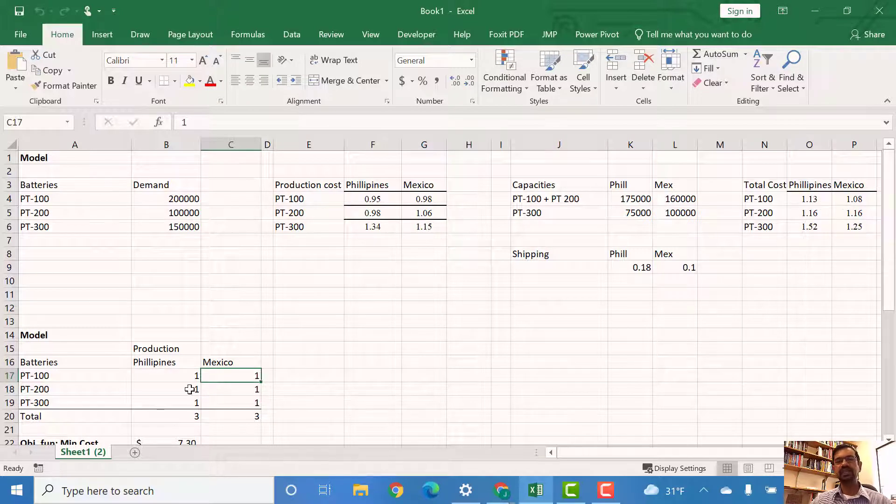
{"action": "scroll", "coordinate": [189, 389], "scroll_direction": "down", "scroll_amount": 2}
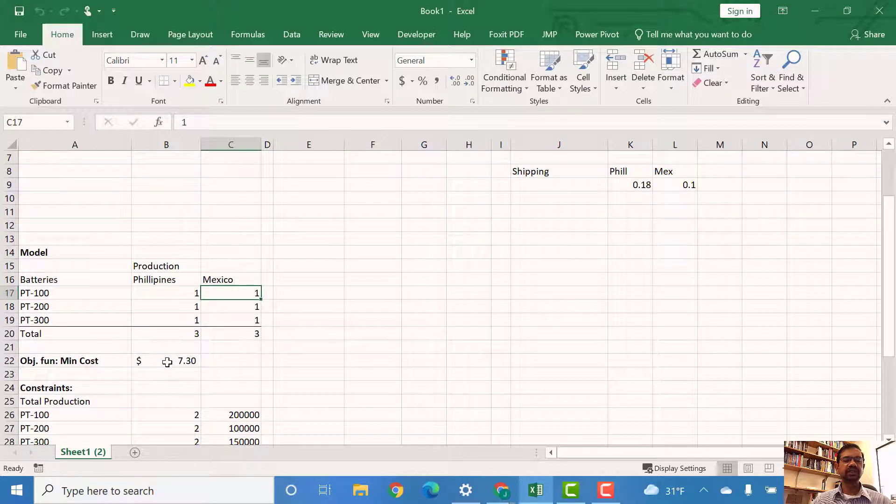
{"action": "left_click", "coordinate": [167, 361]}
{"action": "scroll", "coordinate": [464, 367], "scroll_direction": "up", "scroll_amount": 1}
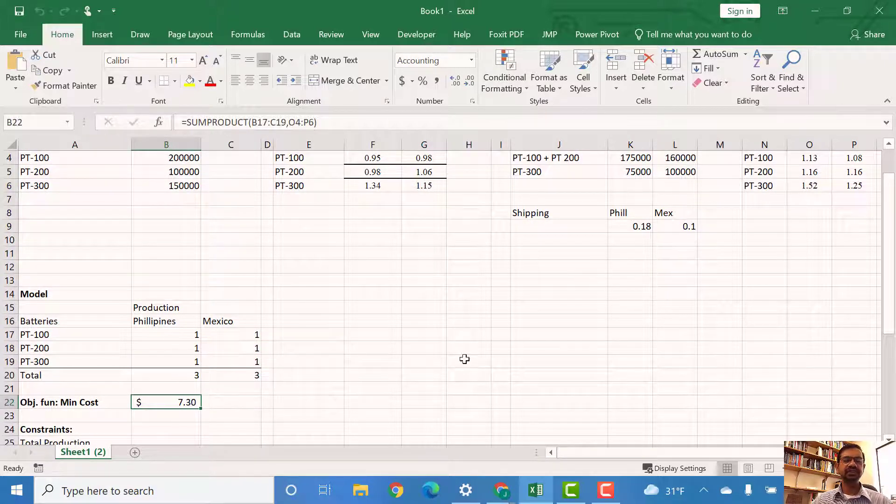
{"action": "scroll", "coordinate": [716, 357], "scroll_direction": "up", "scroll_amount": 1}
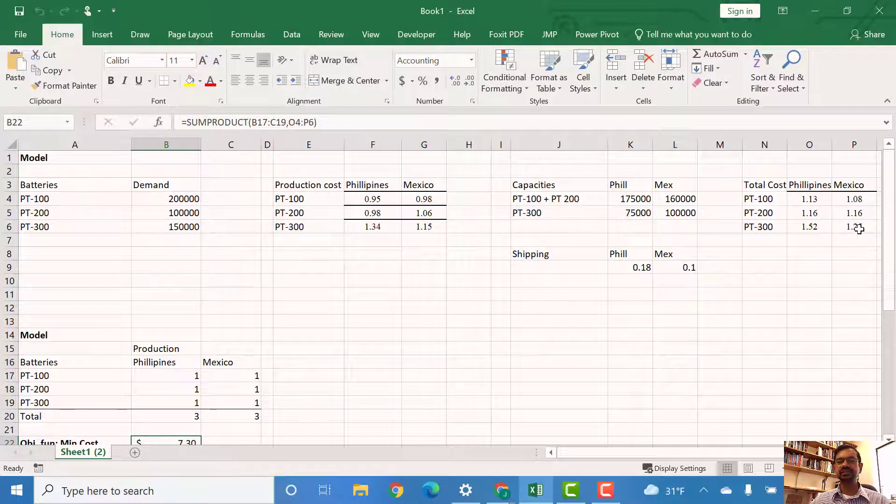
Step: Inspect the total production and capacity constraint formulas and the production and shipping cost breakdown cells
{"action": "scroll", "coordinate": [411, 275], "scroll_direction": "down", "scroll_amount": 3}
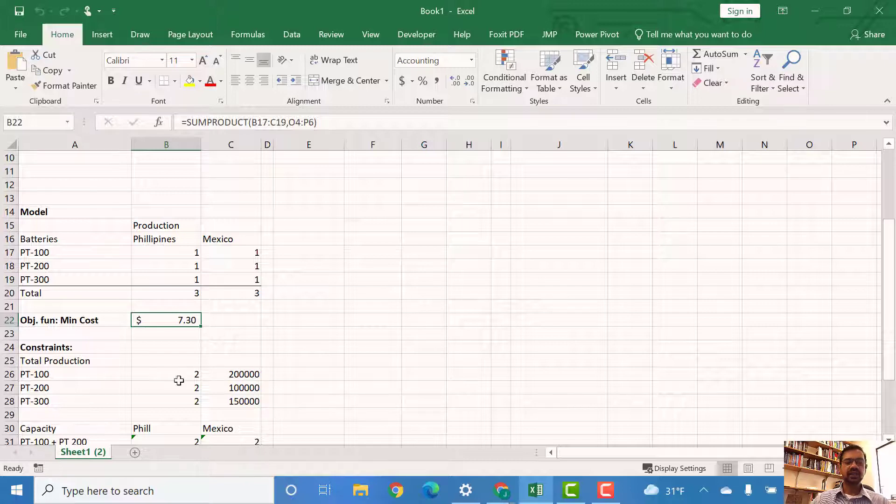
{"action": "scroll", "coordinate": [256, 384], "scroll_direction": "up", "scroll_amount": 1}
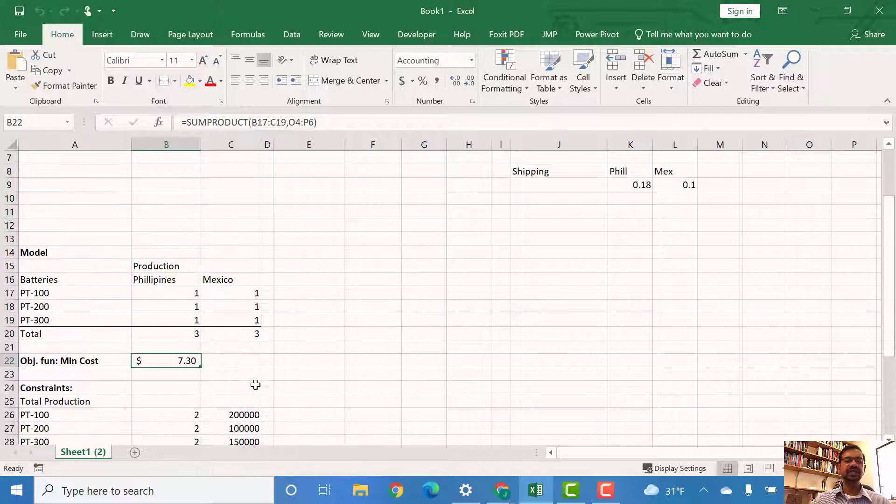
{"action": "scroll", "coordinate": [256, 384], "scroll_direction": "down", "scroll_amount": 1}
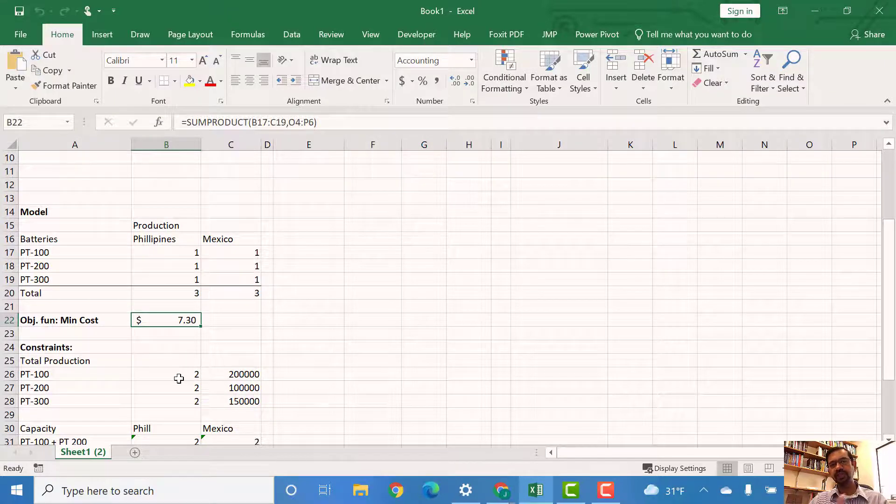
{"action": "scroll", "coordinate": [179, 379], "scroll_direction": "down", "scroll_amount": 3}
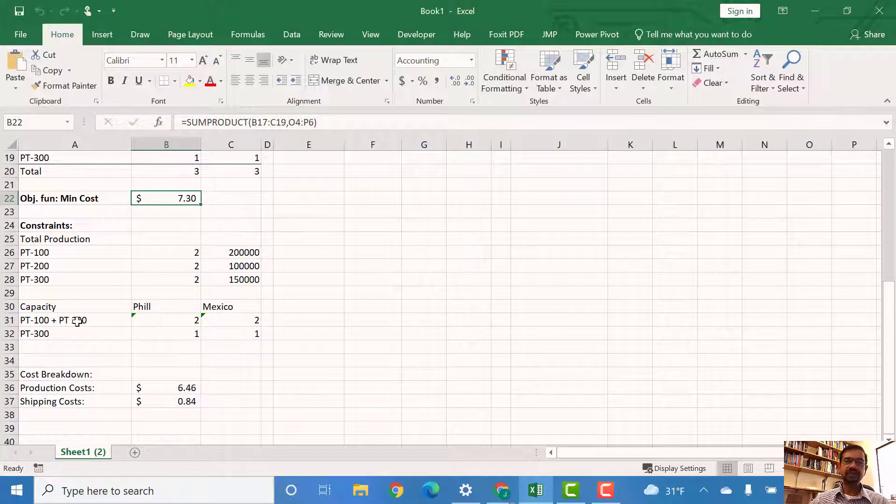
{"action": "left_click", "coordinate": [143, 317]}
{"action": "scroll", "coordinate": [292, 276], "scroll_direction": "up", "scroll_amount": 2}
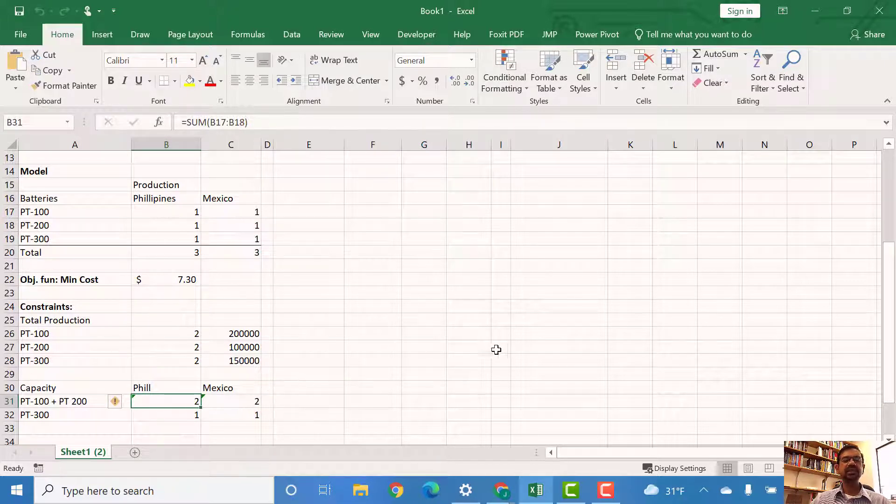
{"action": "scroll", "coordinate": [499, 350], "scroll_direction": "up", "scroll_amount": 3}
{"action": "scroll", "coordinate": [657, 229], "scroll_direction": "up", "scroll_amount": 1}
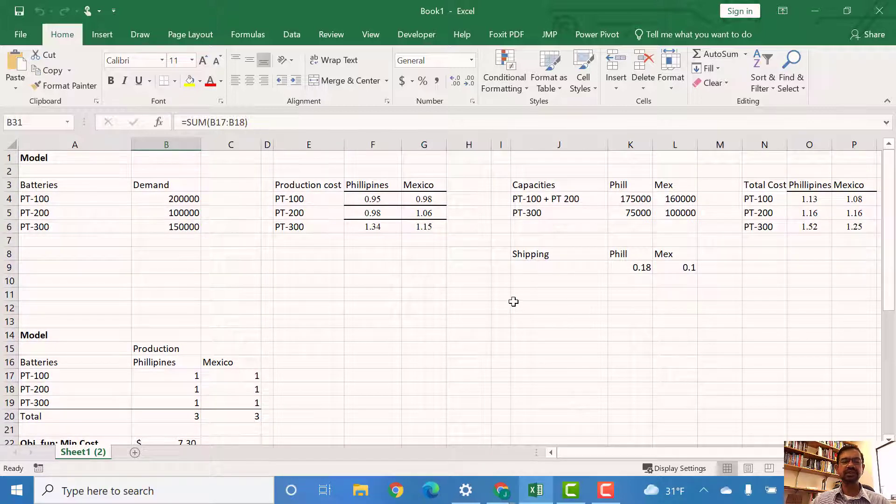
{"action": "scroll", "coordinate": [512, 300], "scroll_direction": "down", "scroll_amount": 6}
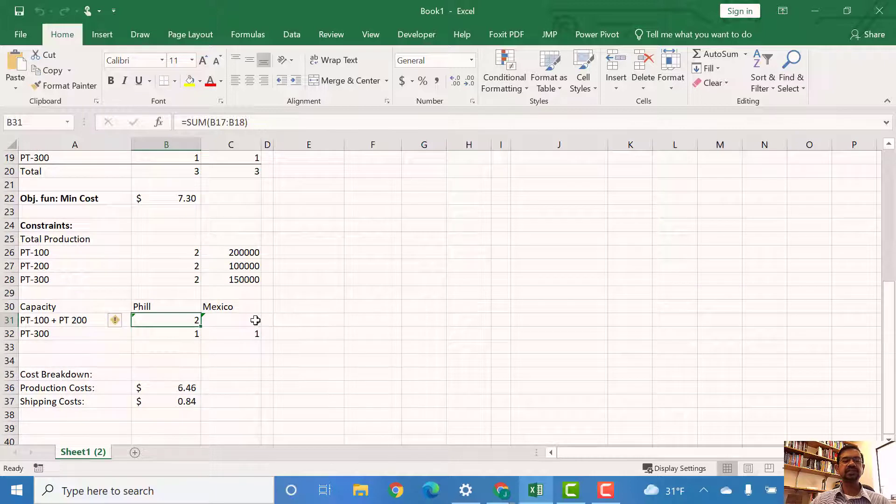
{"action": "left_click", "coordinate": [254, 320]}
{"action": "scroll", "coordinate": [488, 316], "scroll_direction": "down", "scroll_amount": 1}
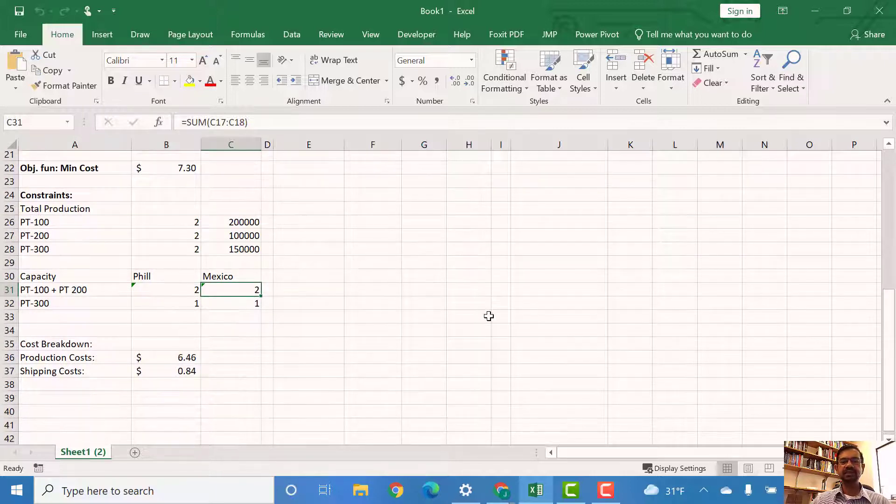
{"action": "scroll", "coordinate": [488, 316], "scroll_direction": "up", "scroll_amount": 7}
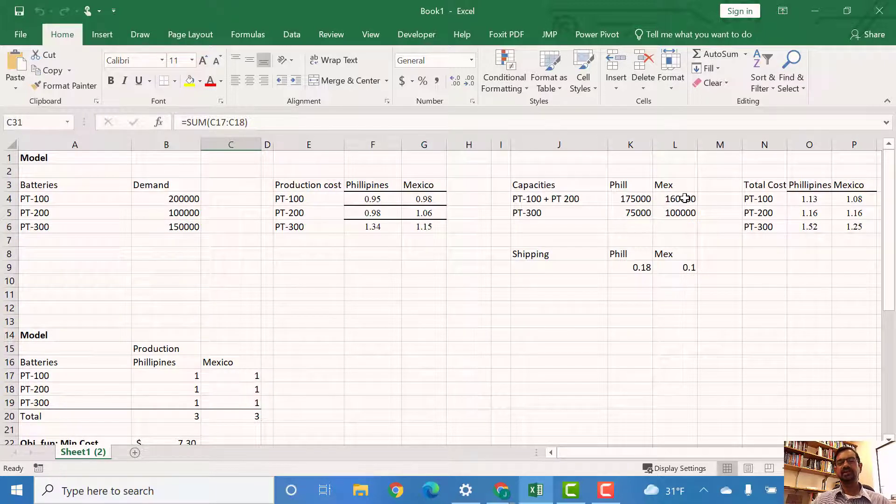
{"action": "scroll", "coordinate": [413, 243], "scroll_direction": "down", "scroll_amount": 4}
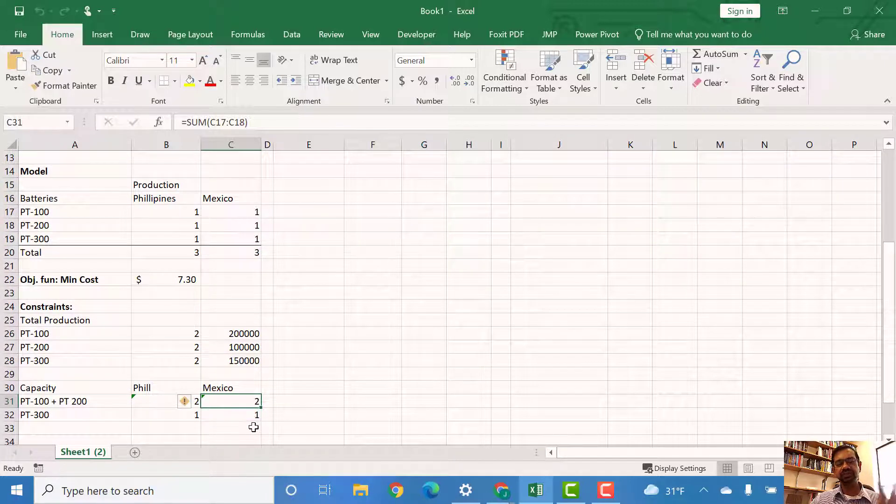
{"action": "scroll", "coordinate": [620, 407], "scroll_direction": "up", "scroll_amount": 4}
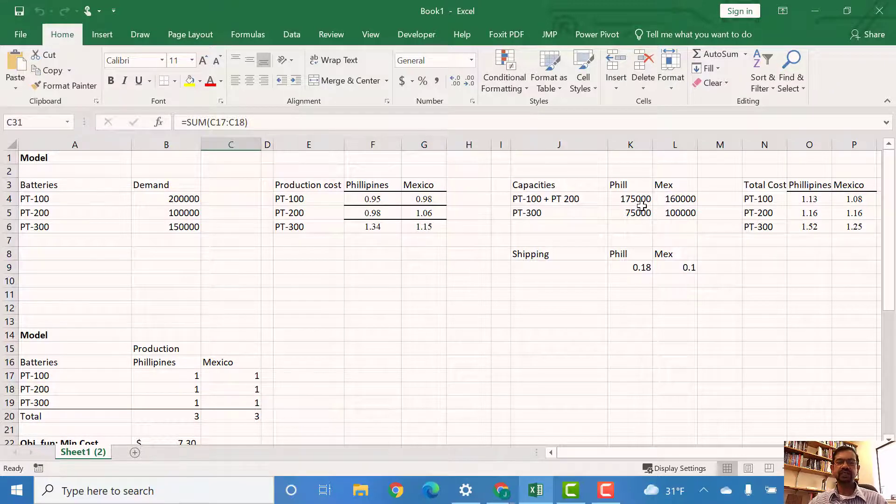
{"action": "scroll", "coordinate": [641, 206], "scroll_direction": "down", "scroll_amount": 6}
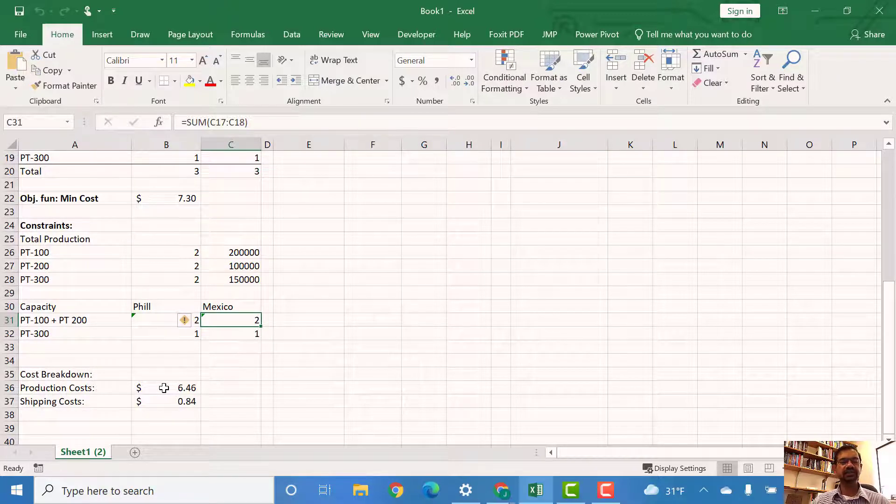
{"action": "left_click", "coordinate": [164, 388]}
{"action": "scroll", "coordinate": [591, 376], "scroll_direction": "up", "scroll_amount": 2}
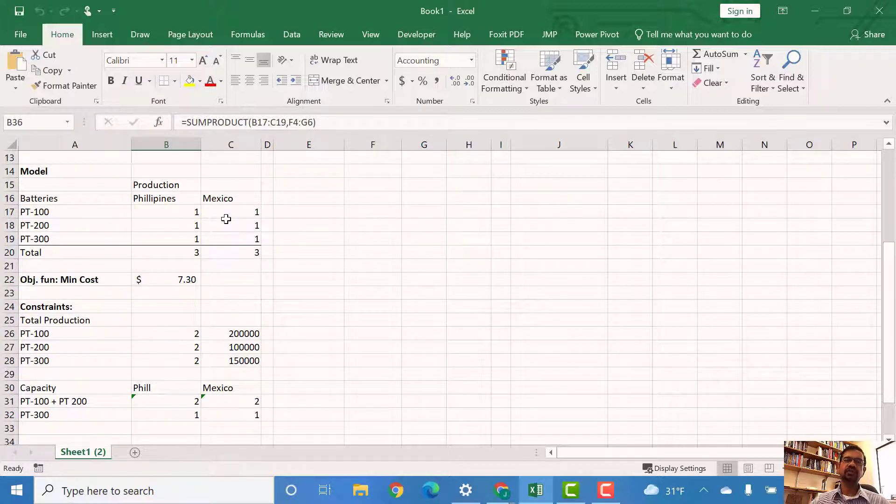
{"action": "scroll", "coordinate": [390, 299], "scroll_direction": "up", "scroll_amount": 4}
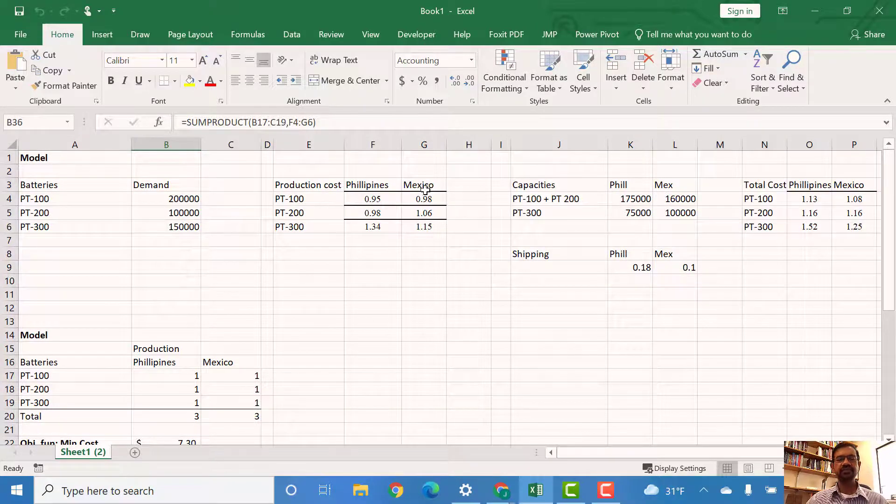
Step: Review the model's production quantity cells, column totals, constraint blocks and cost breakdown
{"action": "scroll", "coordinate": [374, 210], "scroll_direction": "down", "scroll_amount": 7}
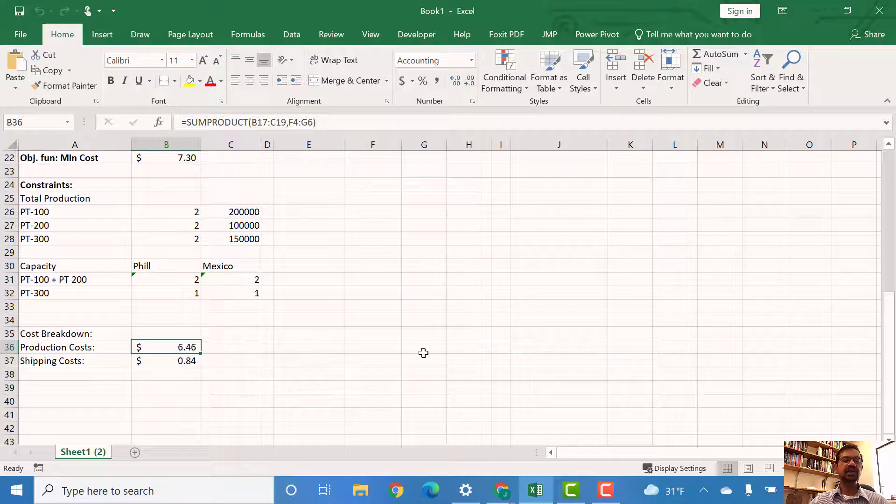
{"action": "scroll", "coordinate": [413, 349], "scroll_direction": "up", "scroll_amount": 3}
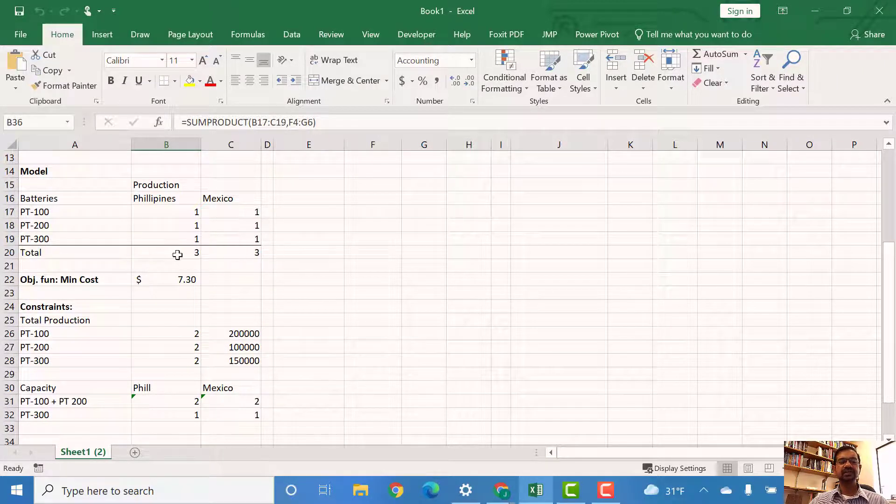
{"action": "scroll", "coordinate": [814, 331], "scroll_direction": "up", "scroll_amount": 4}
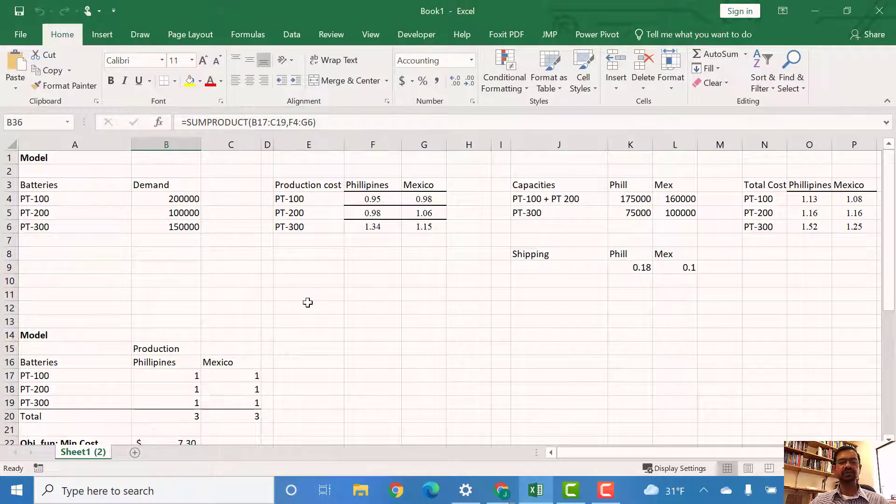
{"action": "scroll", "coordinate": [289, 313], "scroll_direction": "down", "scroll_amount": 1}
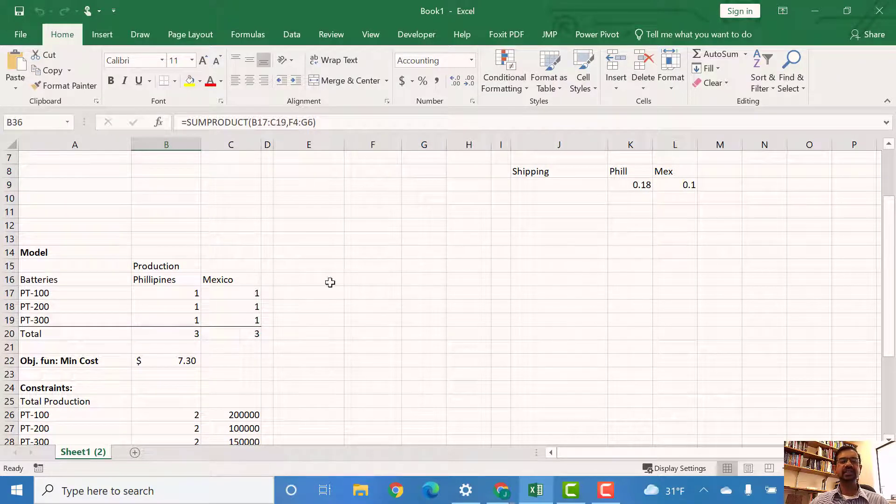
{"action": "left_click", "coordinate": [243, 332]}
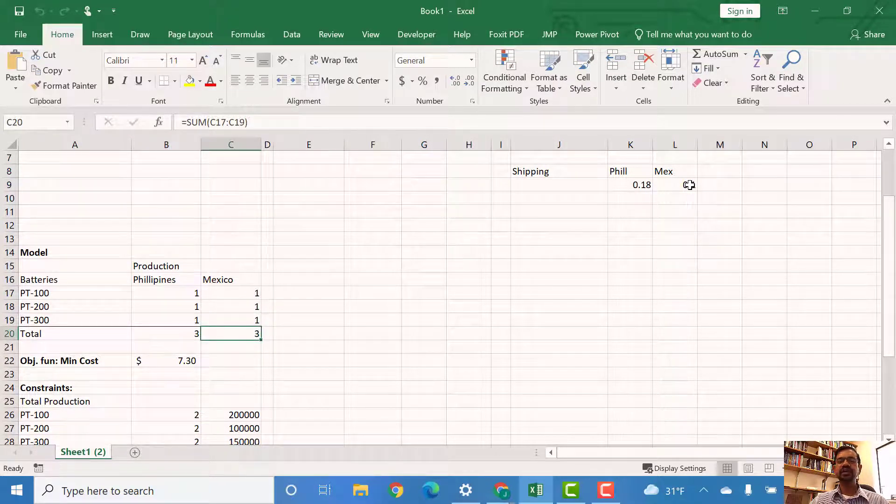
{"action": "scroll", "coordinate": [519, 274], "scroll_direction": "down", "scroll_amount": 5}
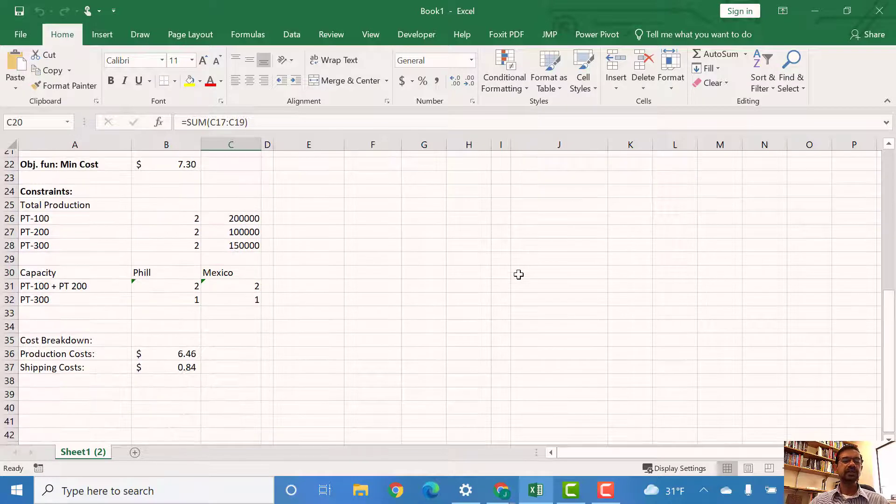
{"action": "scroll", "coordinate": [518, 274], "scroll_direction": "up", "scroll_amount": 2}
{"action": "scroll", "coordinate": [518, 275], "scroll_direction": "up", "scroll_amount": 1}
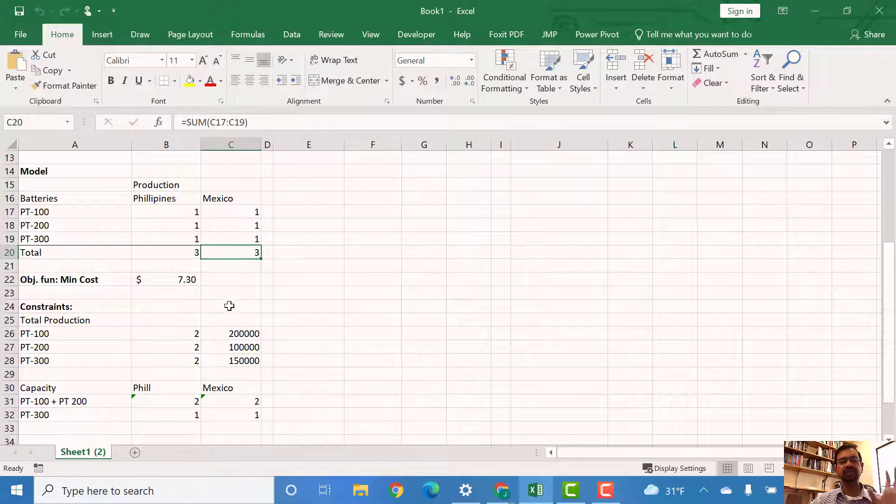
Step: Open Solver and set the changing variable cells to the production range B17:C19
{"action": "left_click", "coordinate": [235, 216]}
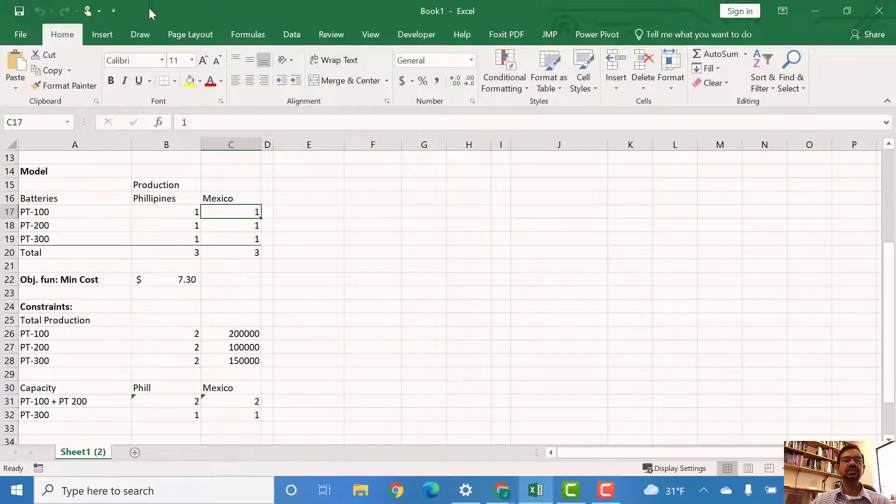
{"action": "left_click", "coordinate": [296, 27]}
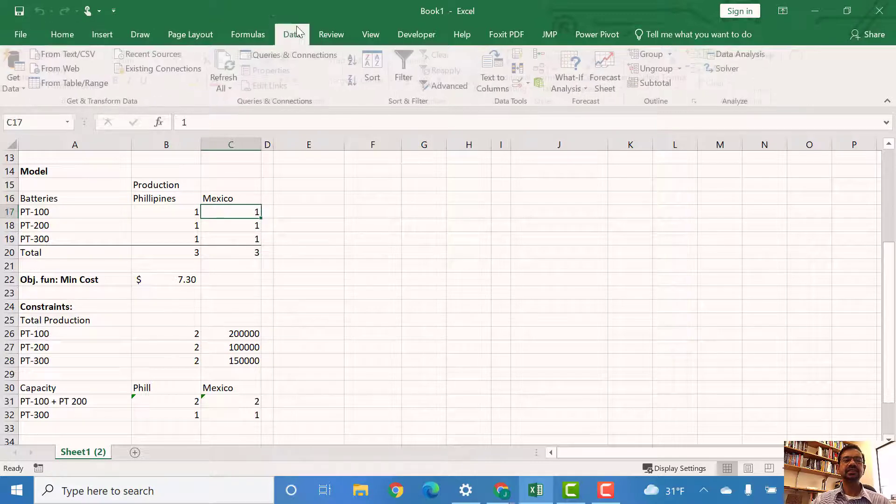
{"action": "left_click", "coordinate": [727, 69]}
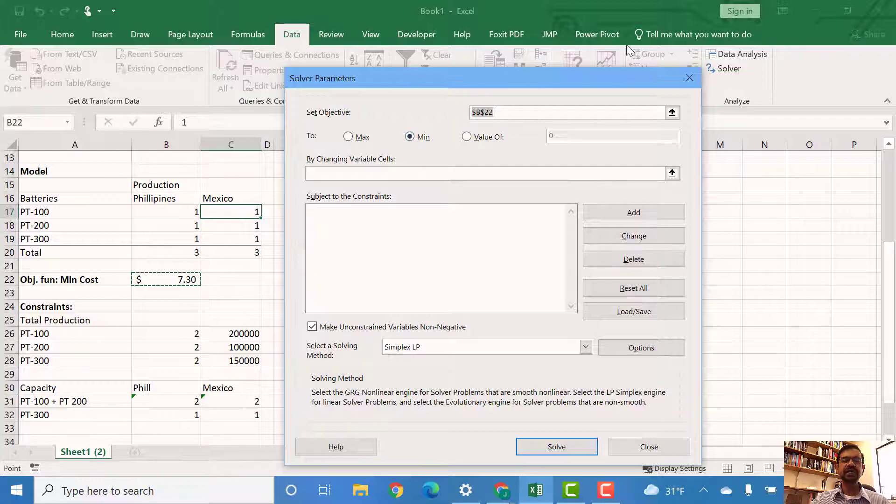
{"action": "left_click_drag", "start_coordinate": [410, 78], "coordinate": [540, 47]}
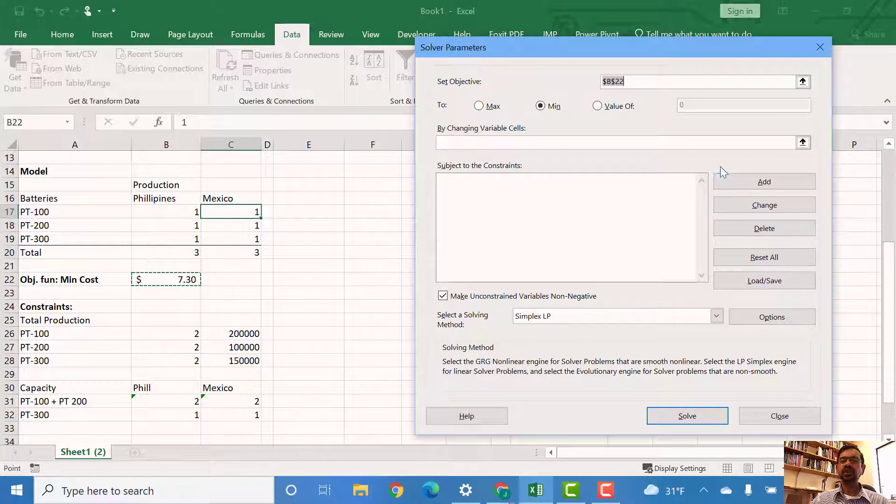
{"action": "left_click", "coordinate": [803, 142]}
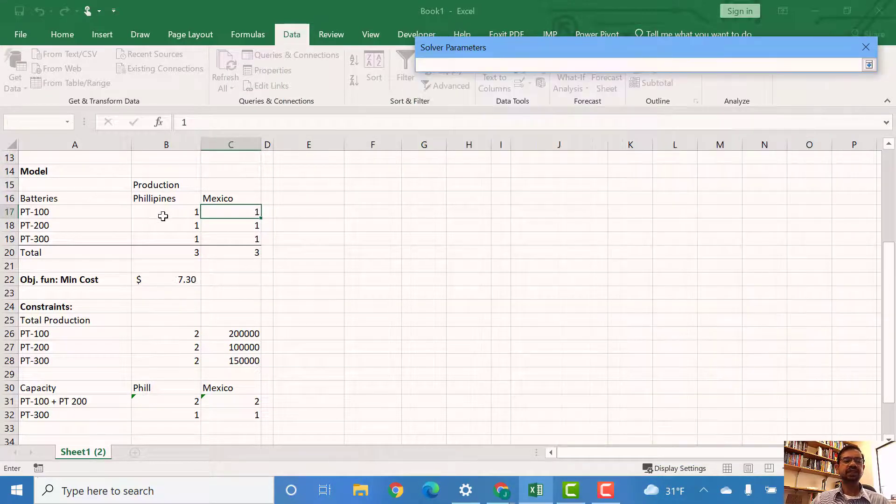
{"action": "left_click_drag", "start_coordinate": [164, 211], "coordinate": [247, 242]}
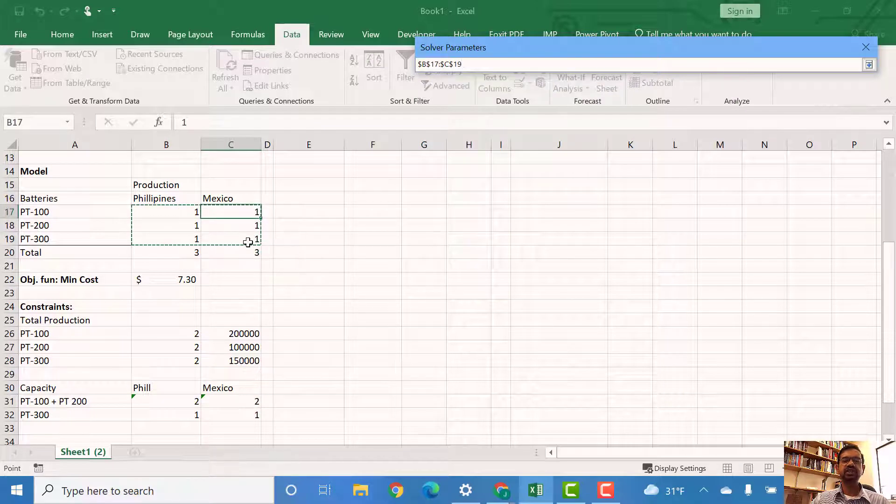
{"action": "left_click", "coordinate": [870, 66]}
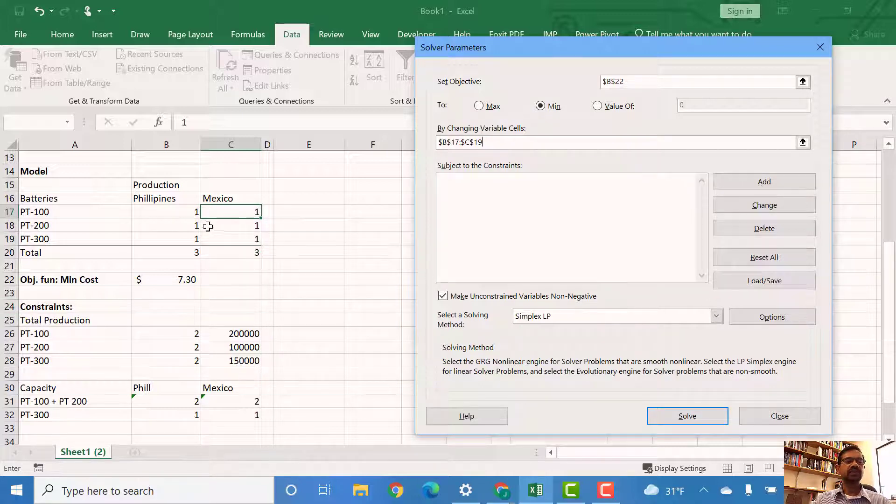
Step: Add a constraint requiring total production B26:B28 to be >= the demand in C26:C28
{"action": "left_click", "coordinate": [764, 183]}
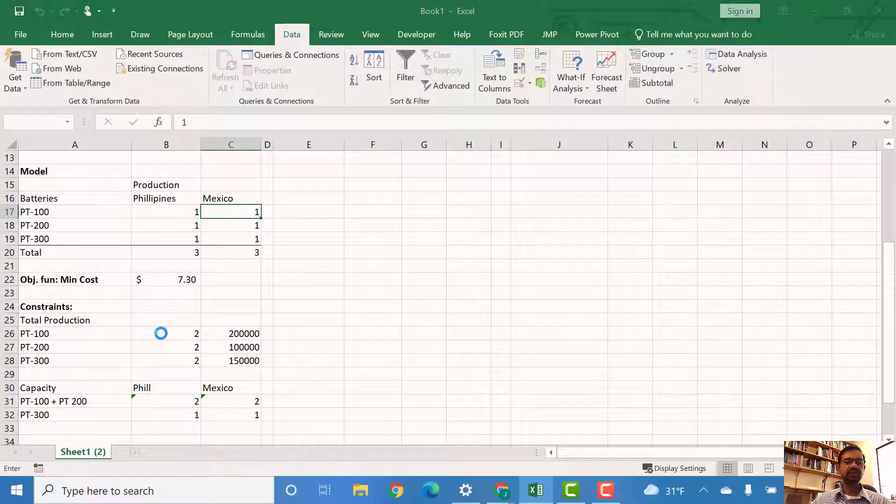
{"action": "left_click_drag", "start_coordinate": [161, 333], "coordinate": [161, 355]}
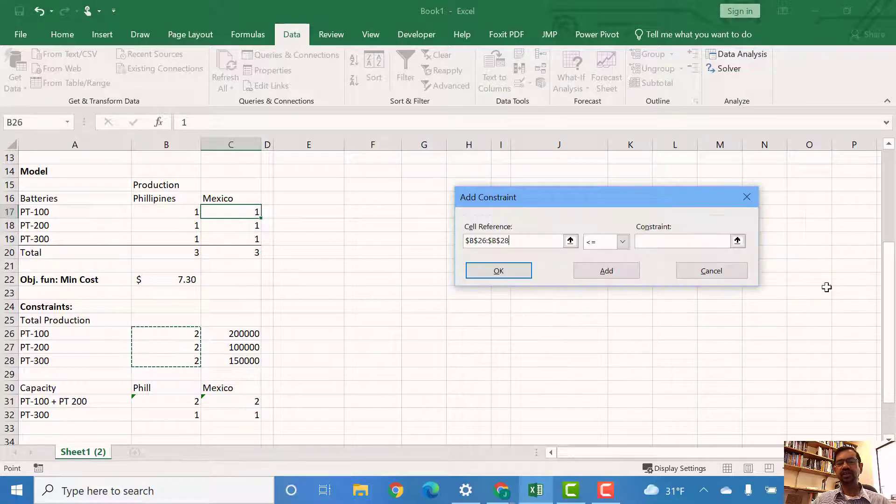
{"action": "left_click", "coordinate": [624, 243]}
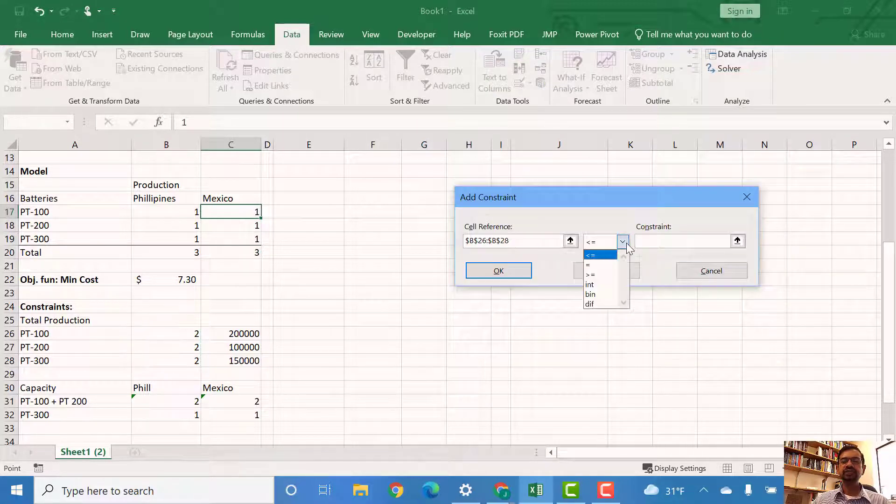
{"action": "left_click", "coordinate": [603, 277]}
{"action": "left_click", "coordinate": [736, 240]}
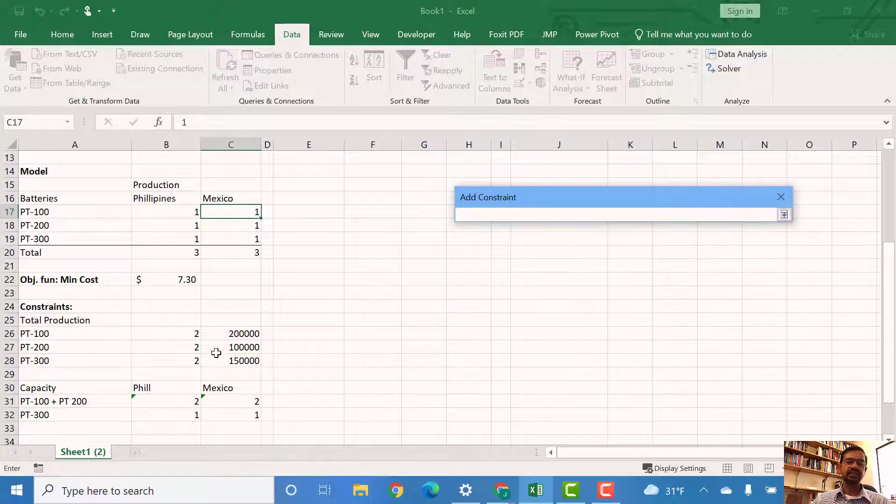
{"action": "left_click_drag", "start_coordinate": [223, 334], "coordinate": [252, 362]}
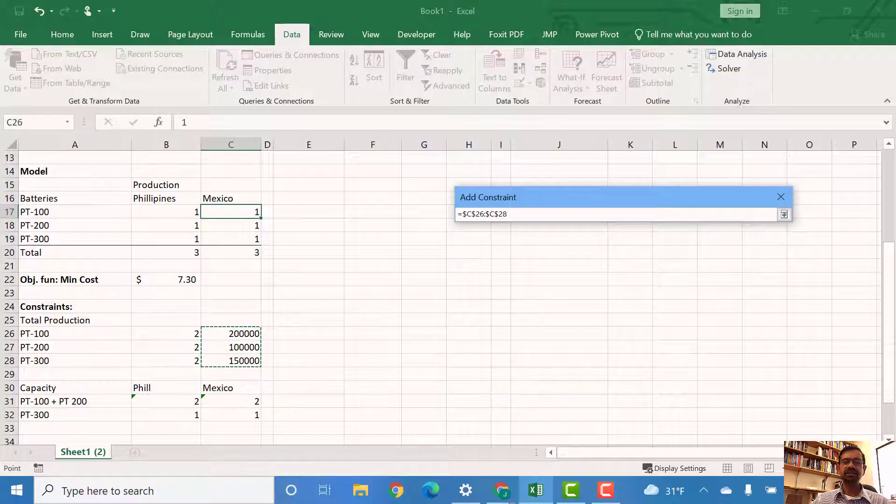
{"action": "left_click", "coordinate": [783, 214]}
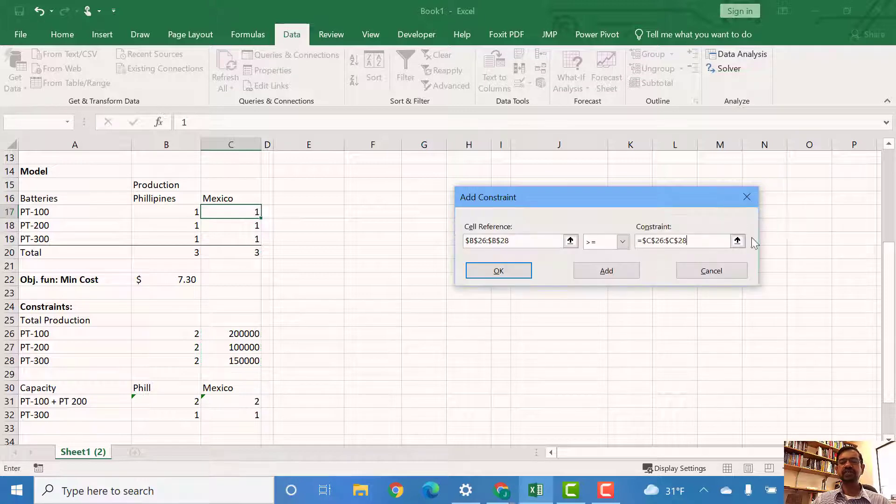
{"action": "left_click", "coordinate": [600, 274]}
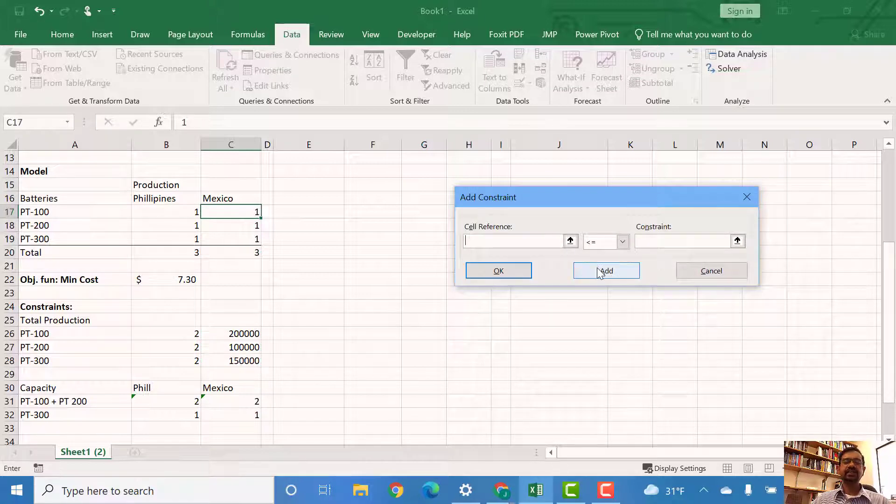
Step: Add a capacity constraint requiring B31:C32 to be <= the plant capacities in K4:L5
{"action": "scroll", "coordinate": [176, 324], "scroll_direction": "down", "scroll_amount": 1}
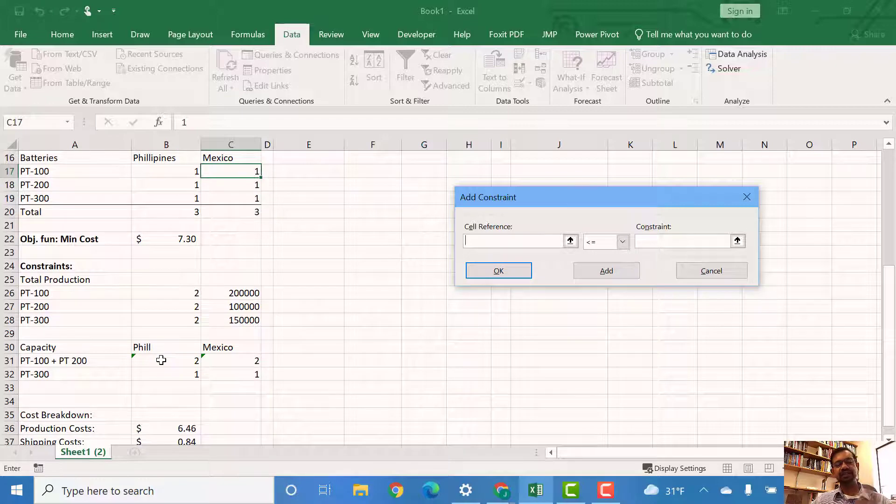
{"action": "left_click_drag", "start_coordinate": [161, 359], "coordinate": [215, 372]}
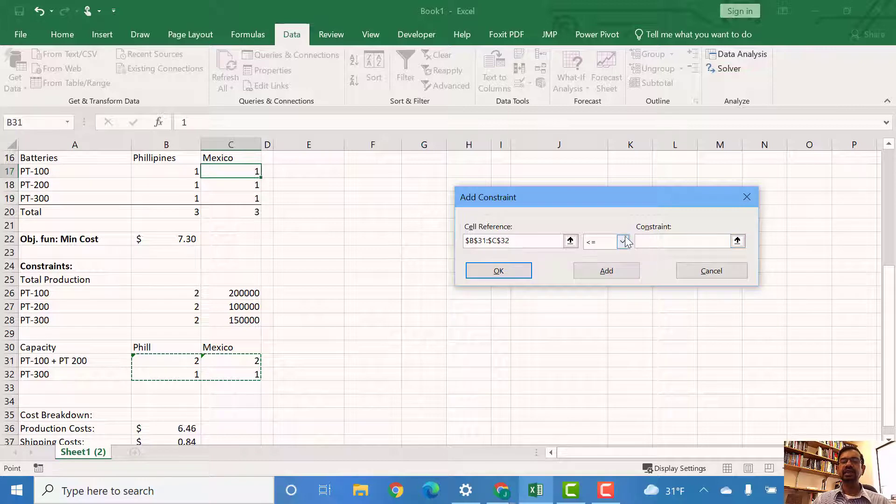
{"action": "left_click", "coordinate": [737, 240]}
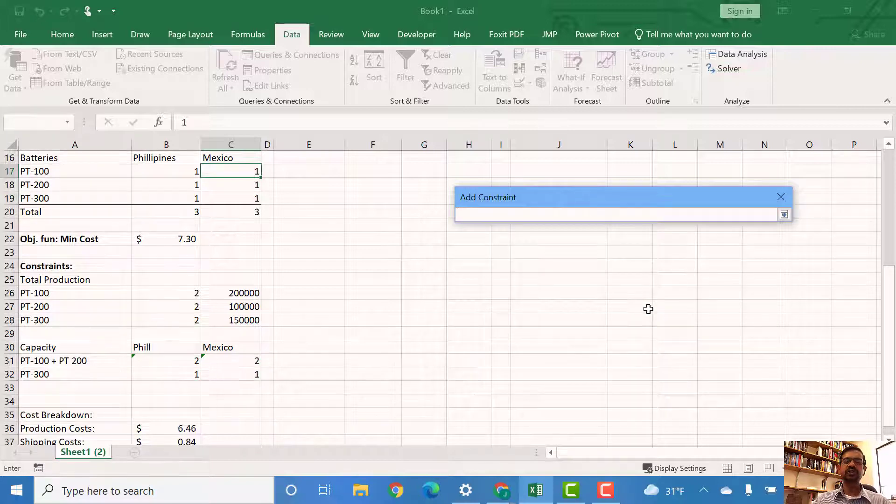
{"action": "scroll", "coordinate": [648, 309], "scroll_direction": "up", "scroll_amount": 5}
{"action": "left_click_drag", "start_coordinate": [587, 193], "coordinate": [157, 196]}
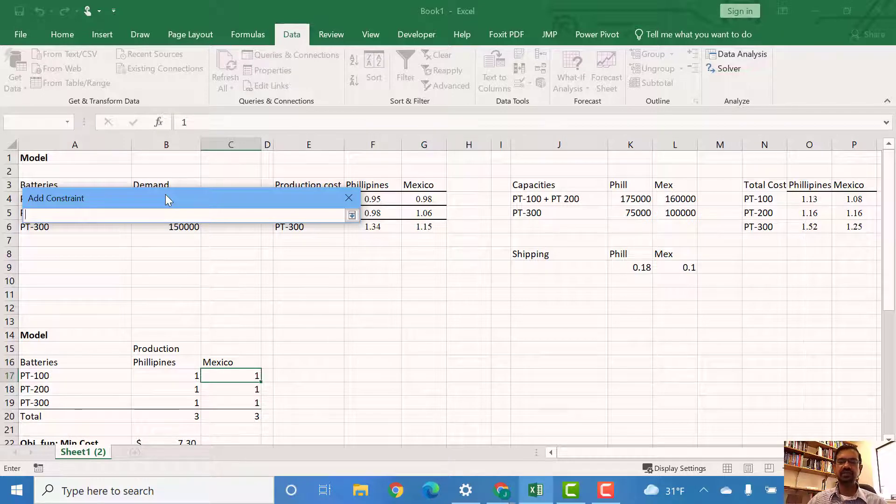
{"action": "left_click_drag", "start_coordinate": [623, 196], "coordinate": [675, 213]}
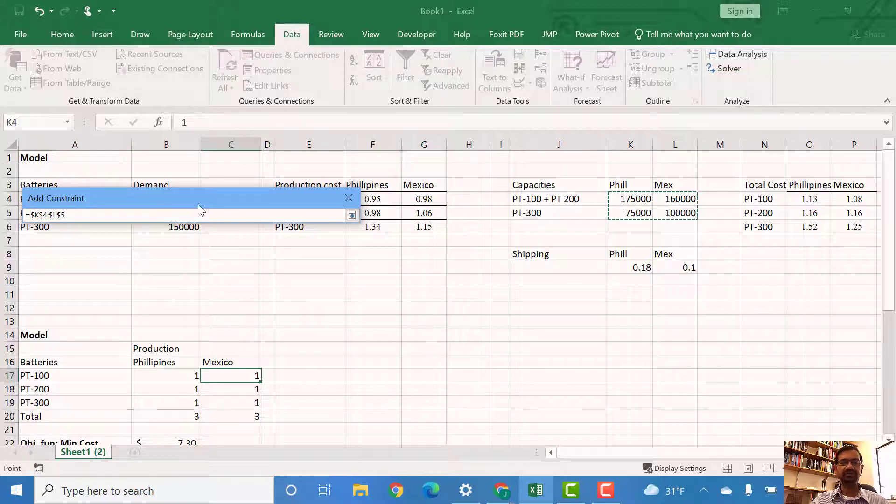
{"action": "left_click_drag", "start_coordinate": [354, 199], "coordinate": [609, 207]}
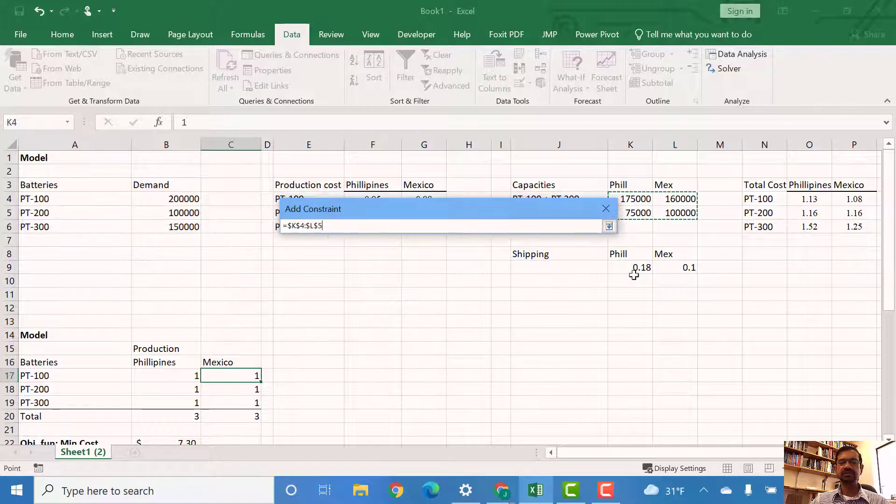
{"action": "left_click", "coordinate": [607, 223]}
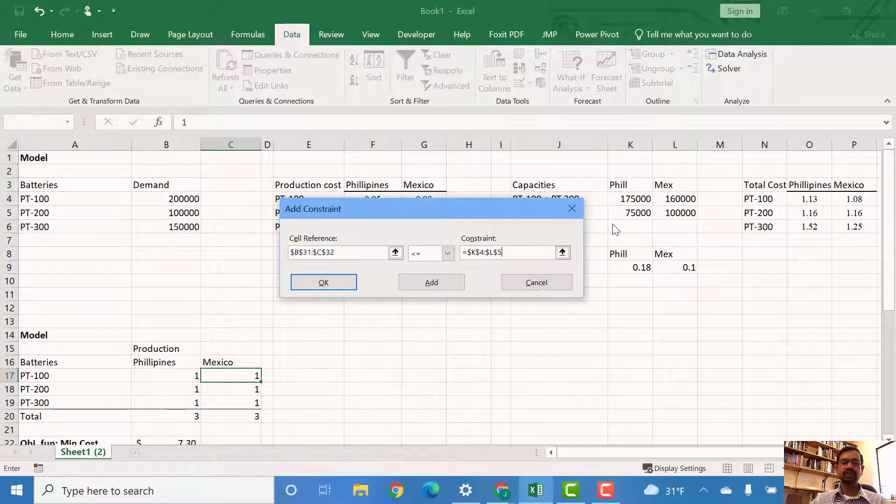
{"action": "left_click", "coordinate": [333, 287]}
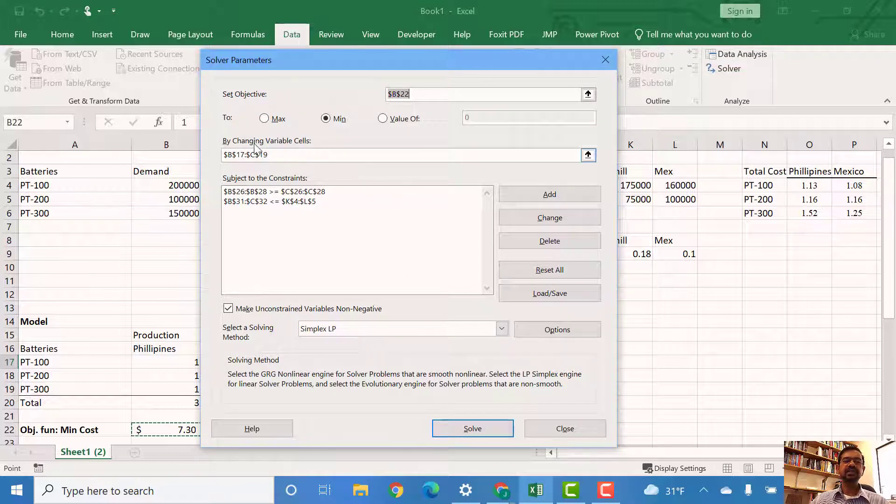
Step: Solve the model, keeping the solution and generating Answer and Sensitivity reports, and review the optimal production
{"action": "left_click", "coordinate": [487, 424]}
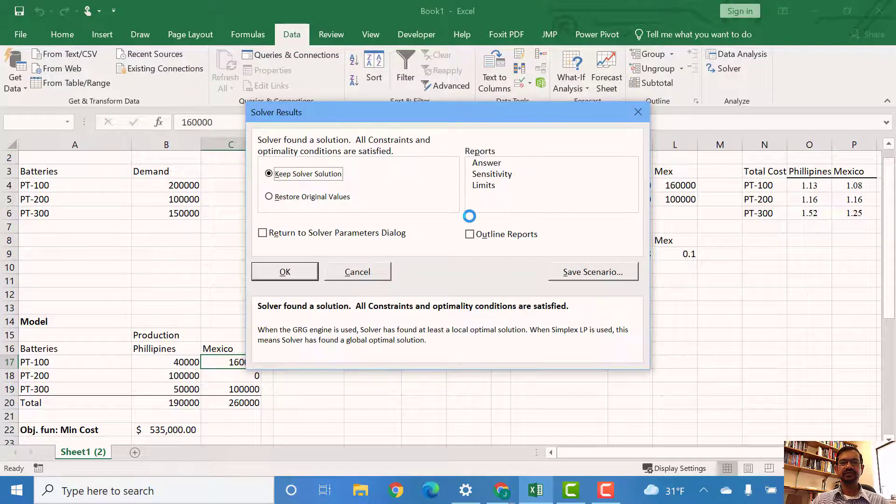
{"action": "left_click", "coordinate": [480, 163]}
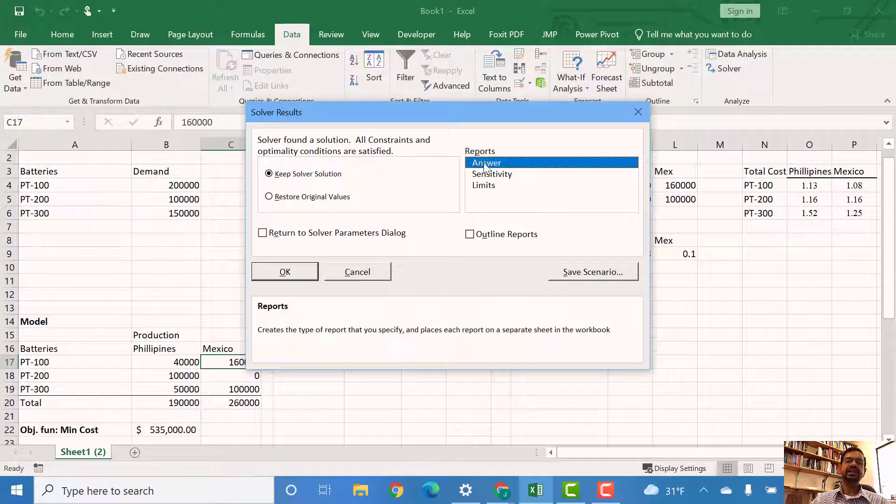
{"action": "left_click", "coordinate": [504, 175]}
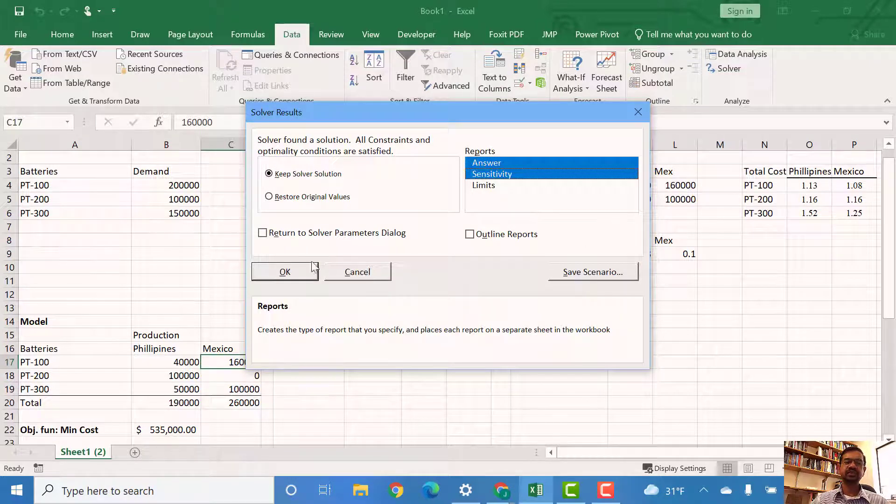
{"action": "left_click", "coordinate": [283, 273]}
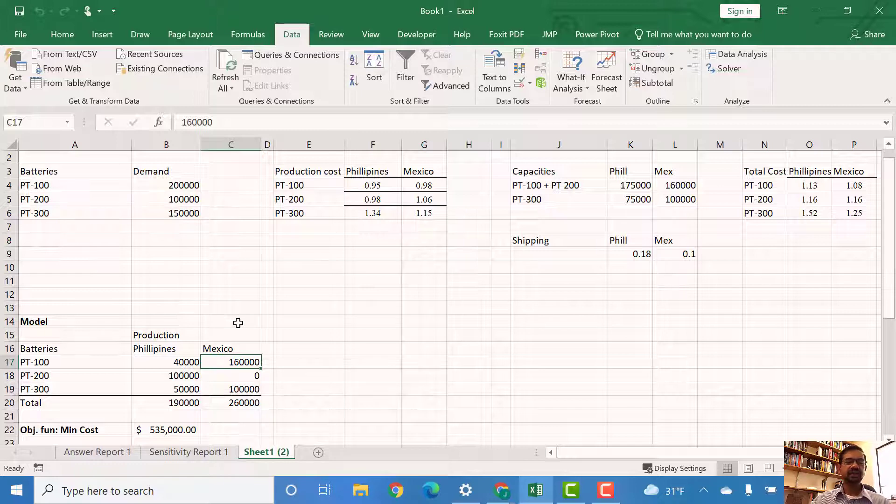
{"action": "scroll", "coordinate": [238, 323], "scroll_direction": "down", "scroll_amount": 1}
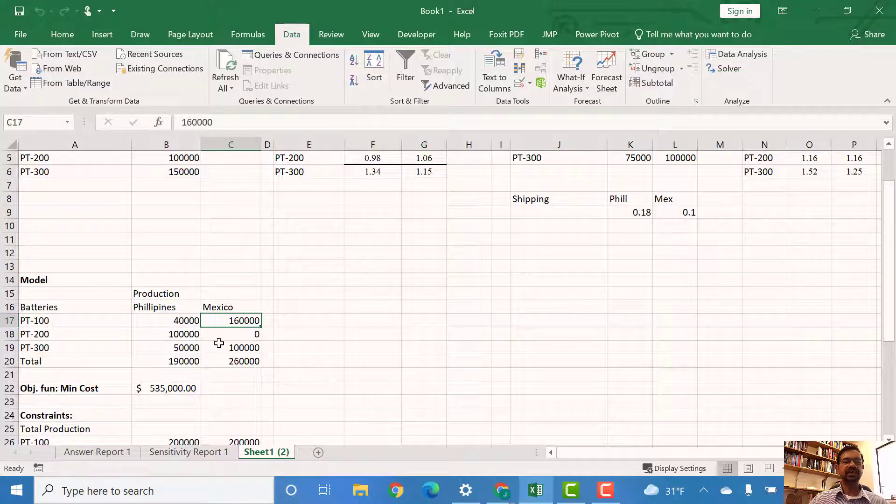
{"action": "scroll", "coordinate": [168, 345], "scroll_direction": "down", "scroll_amount": 1}
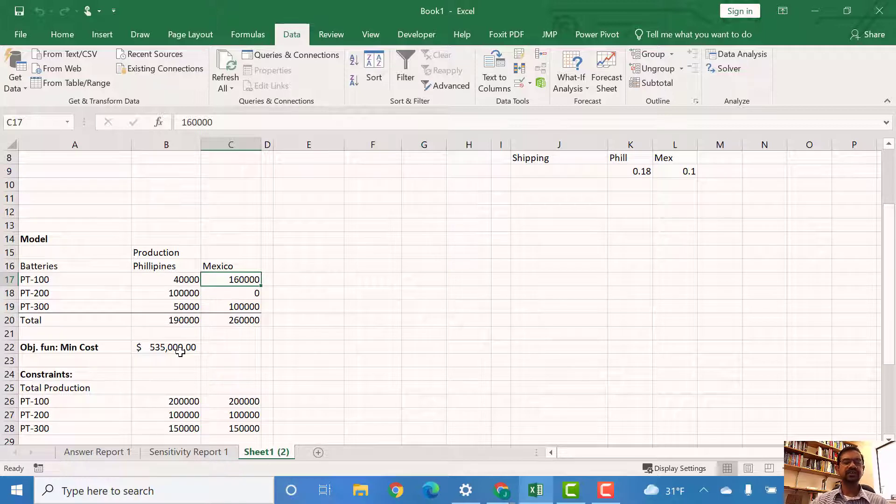
Step: Review the Answer and Sensitivity reports, then return to the model sheet to examine the solution and cost breakdown
{"action": "scroll", "coordinate": [174, 352], "scroll_direction": "down", "scroll_amount": 4}
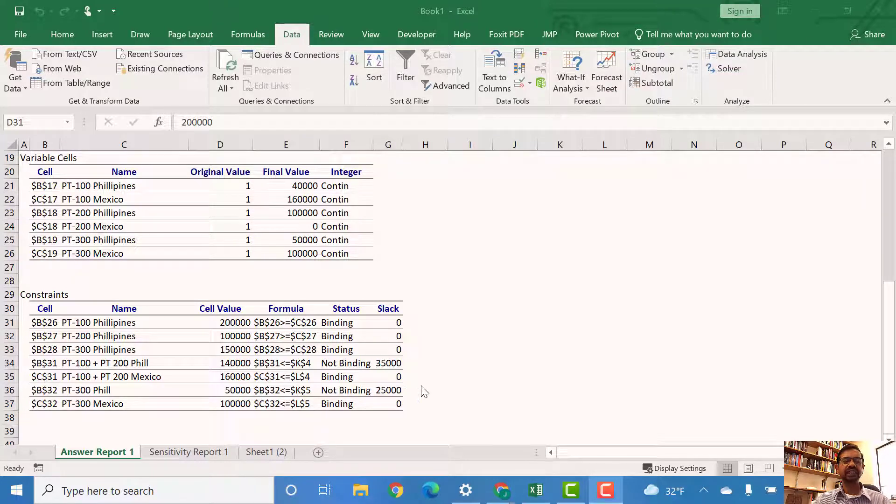
{"action": "left_click", "coordinate": [200, 451]}
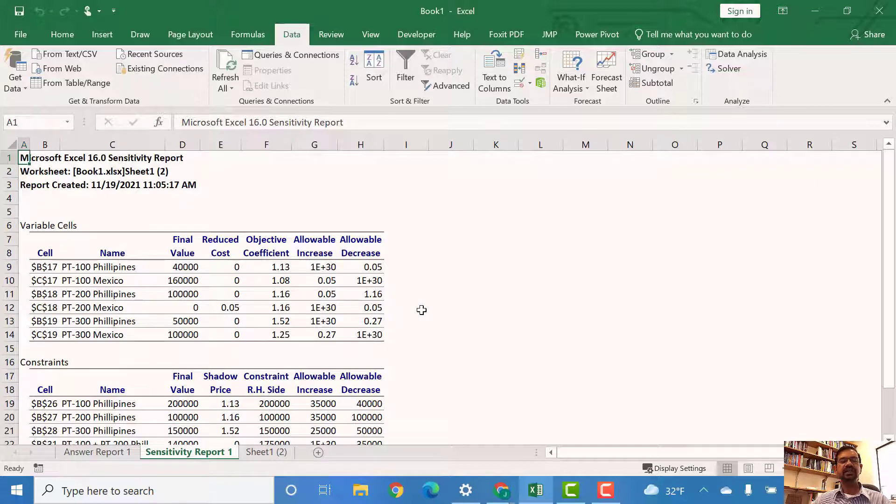
{"action": "scroll", "coordinate": [421, 310], "scroll_direction": "down", "scroll_amount": 2}
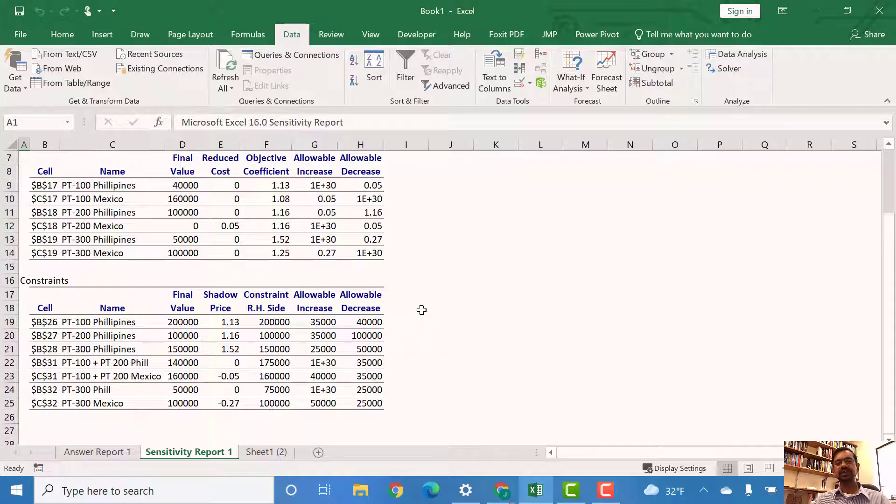
{"action": "left_click", "coordinate": [113, 452]}
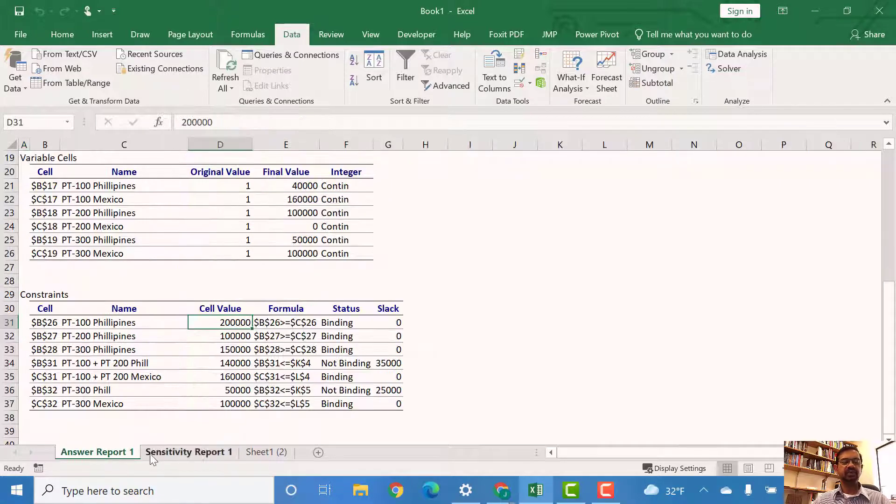
{"action": "left_click", "coordinate": [226, 452]}
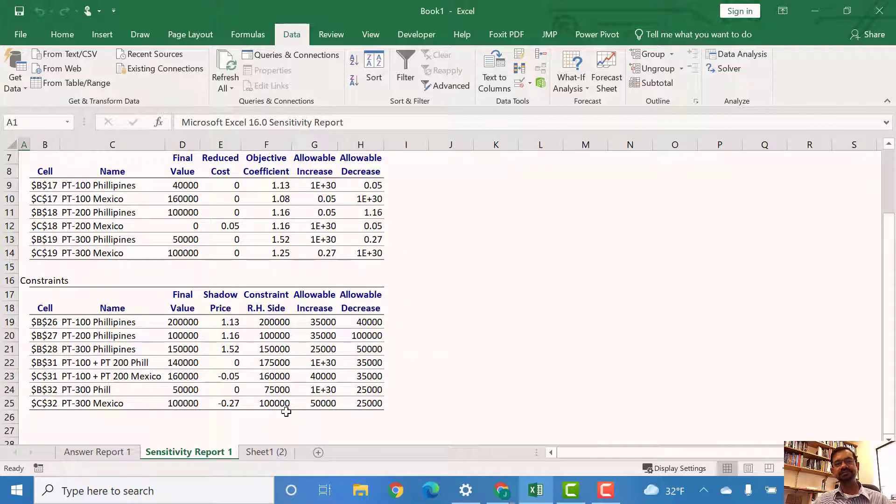
{"action": "left_click", "coordinate": [275, 452]}
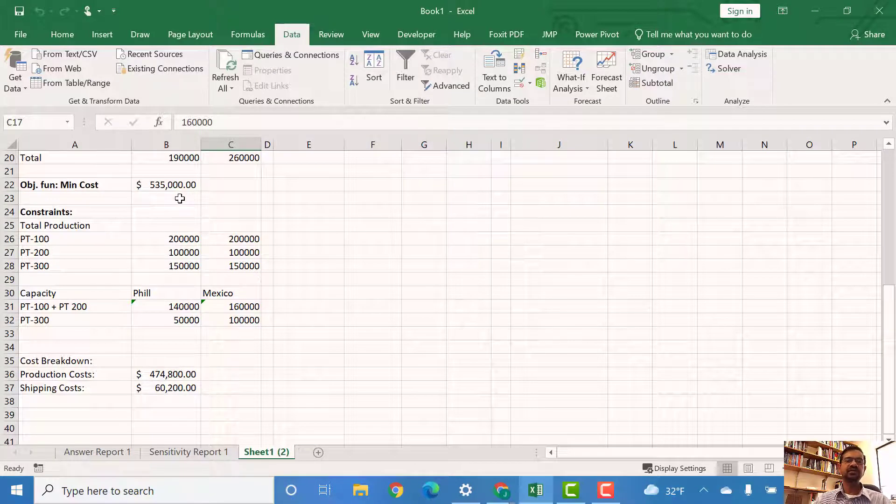
{"action": "scroll", "coordinate": [180, 198], "scroll_direction": "up", "scroll_amount": 4}
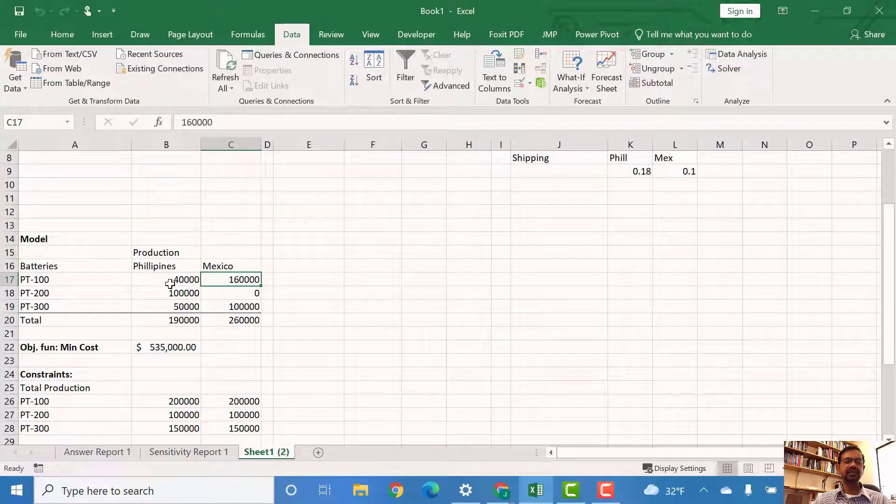
{"action": "scroll", "coordinate": [169, 283], "scroll_direction": "down", "scroll_amount": 1}
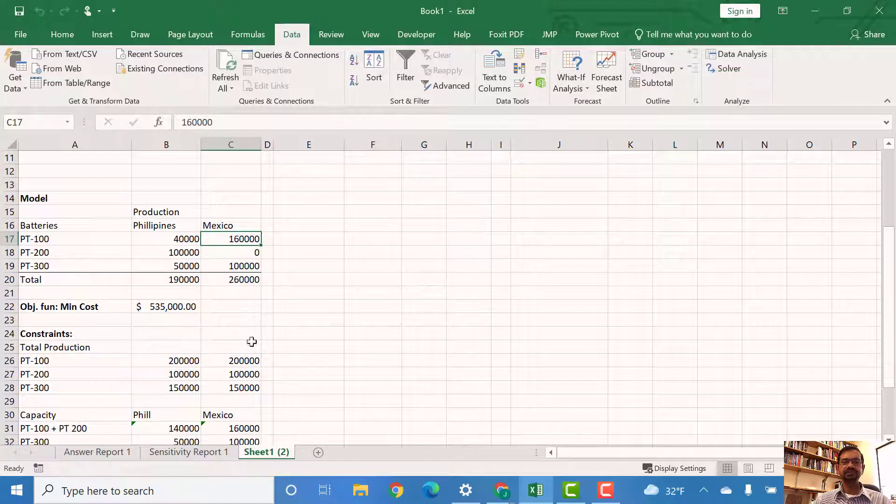